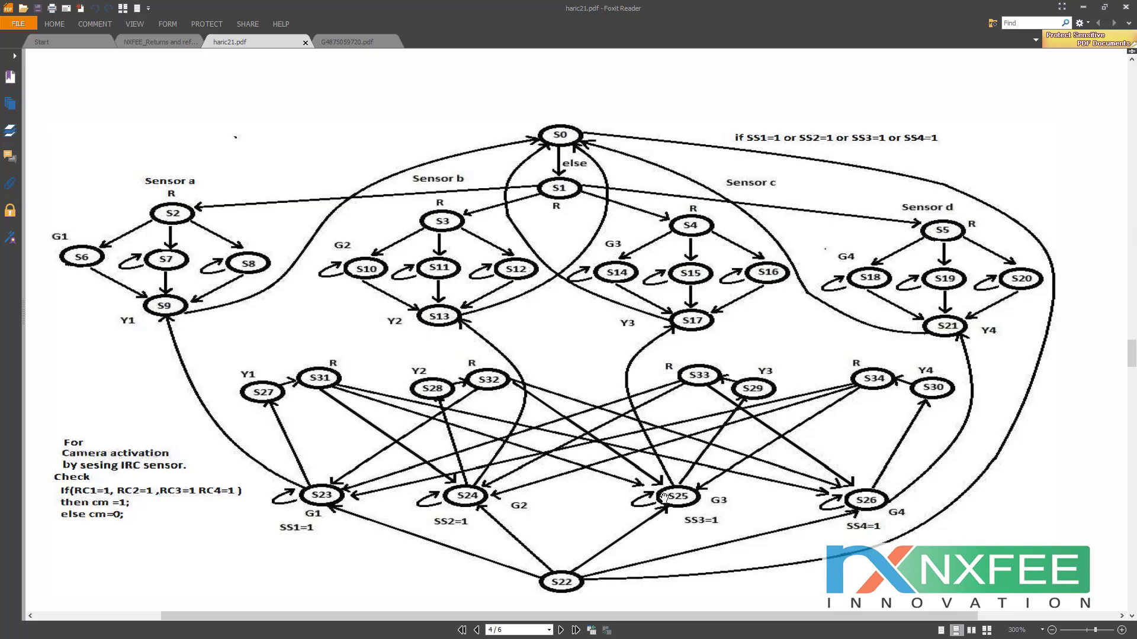
Switch to GVIM and review the testbench tb_Smart_Traffic_Controller.v, from its signal declarations and Road_Status assignments through the code below
{"action": "key", "text": "alt+Tab"}
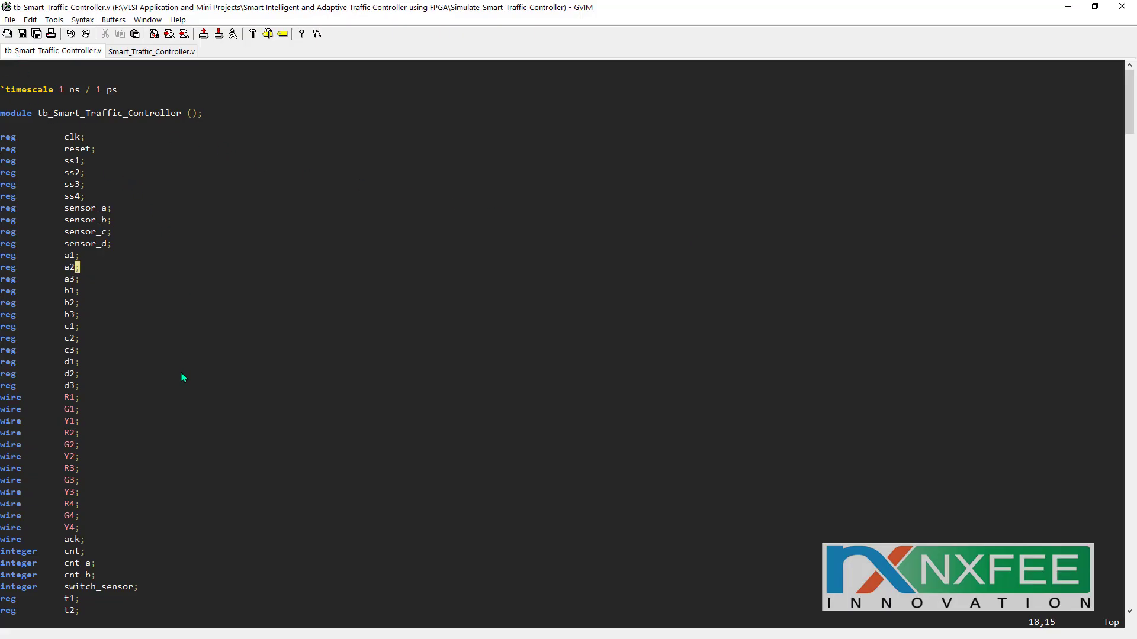
{"action": "scroll", "coordinate": [182, 378], "scroll_direction": "down", "scroll_amount": 12}
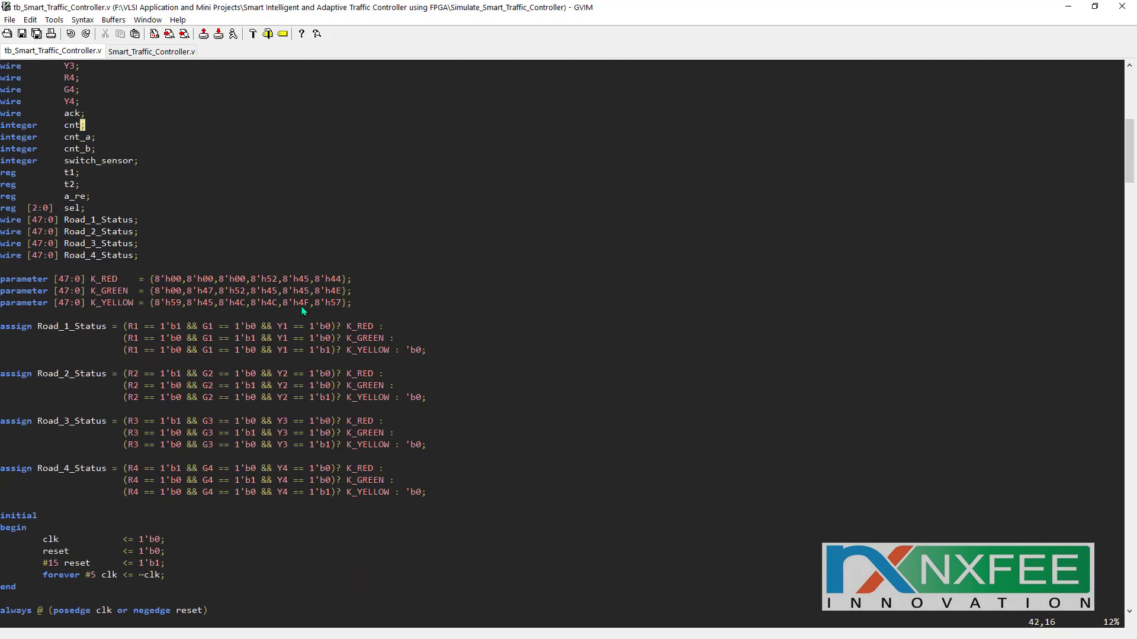
{"action": "scroll", "coordinate": [303, 310], "scroll_direction": "down", "scroll_amount": 8}
{"action": "left_click_drag", "start_coordinate": [1129, 178], "coordinate": [1089, 496]}
{"action": "left_click_drag", "start_coordinate": [13, 292], "coordinate": [113, 556]}
{"action": "left_click", "coordinate": [320, 264]}
Open Smart_Traffic_Controller.v and highlight its port groups in turn: ss1–ss4, sensor_a–sensor_d, a1–d3, the R/G/Y outputs and ack
{"action": "left_click", "coordinate": [144, 52]}
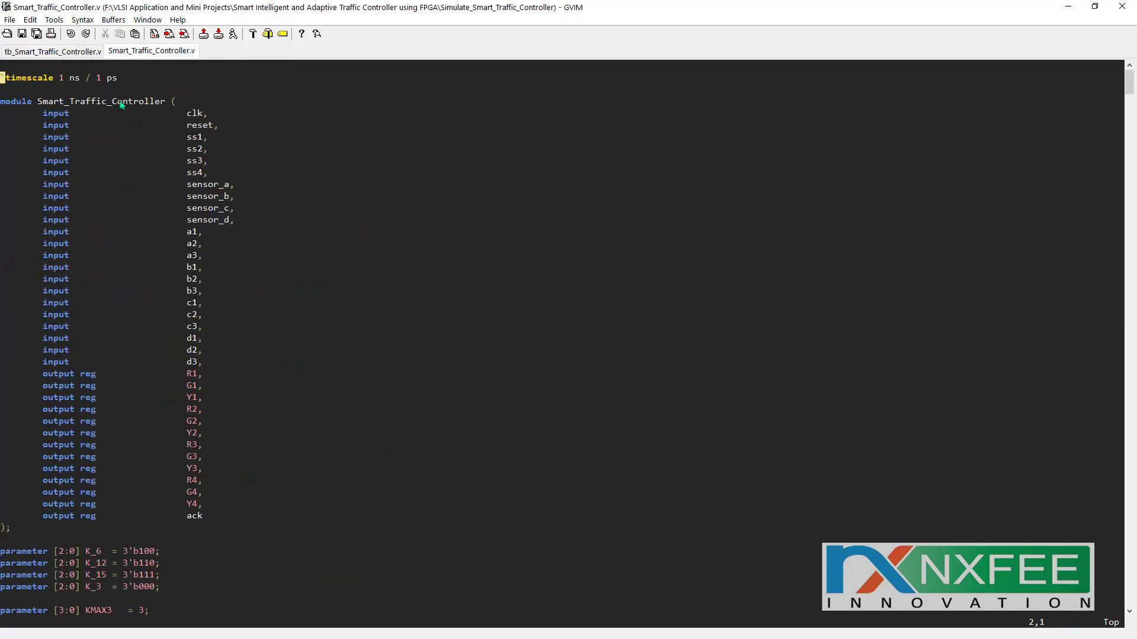
{"action": "left_click_drag", "start_coordinate": [35, 140], "coordinate": [235, 175]}
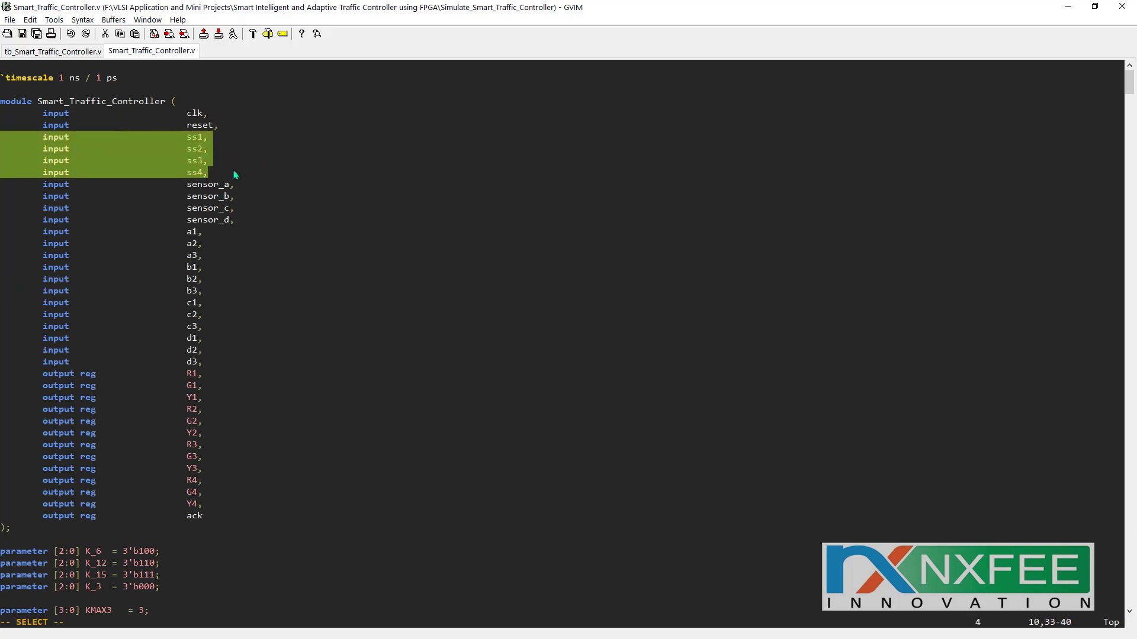
{"action": "left_click_drag", "start_coordinate": [32, 188], "coordinate": [260, 223]}
{"action": "left_click_drag", "start_coordinate": [28, 238], "coordinate": [230, 367]}
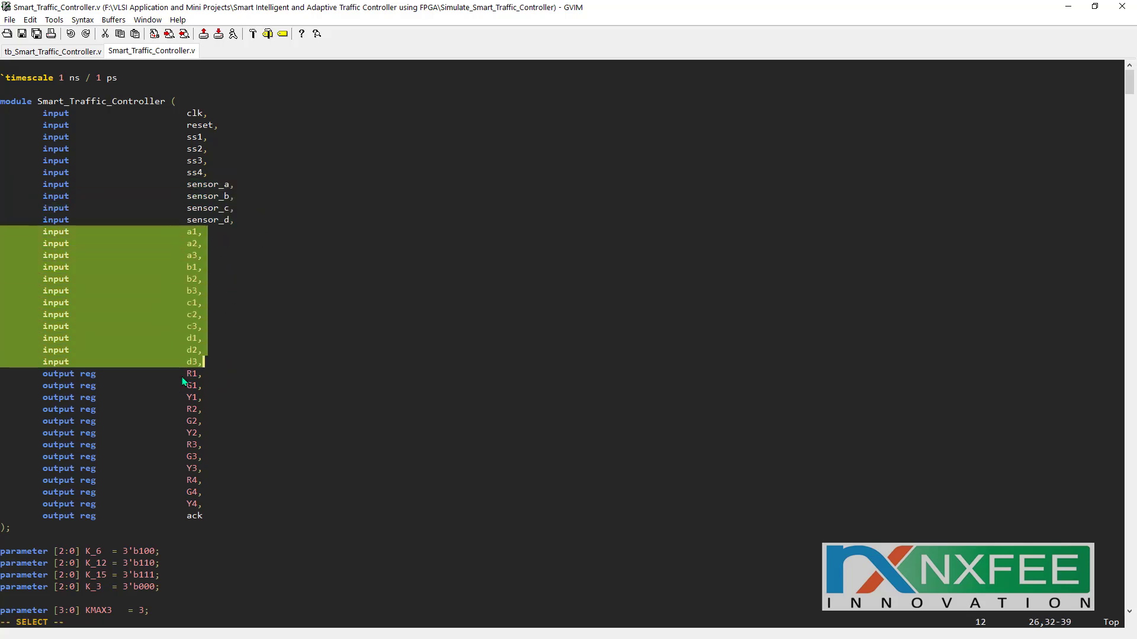
{"action": "left_click_drag", "start_coordinate": [10, 379], "coordinate": [231, 509]}
{"action": "left_click_drag", "start_coordinate": [41, 517], "coordinate": [318, 524]}
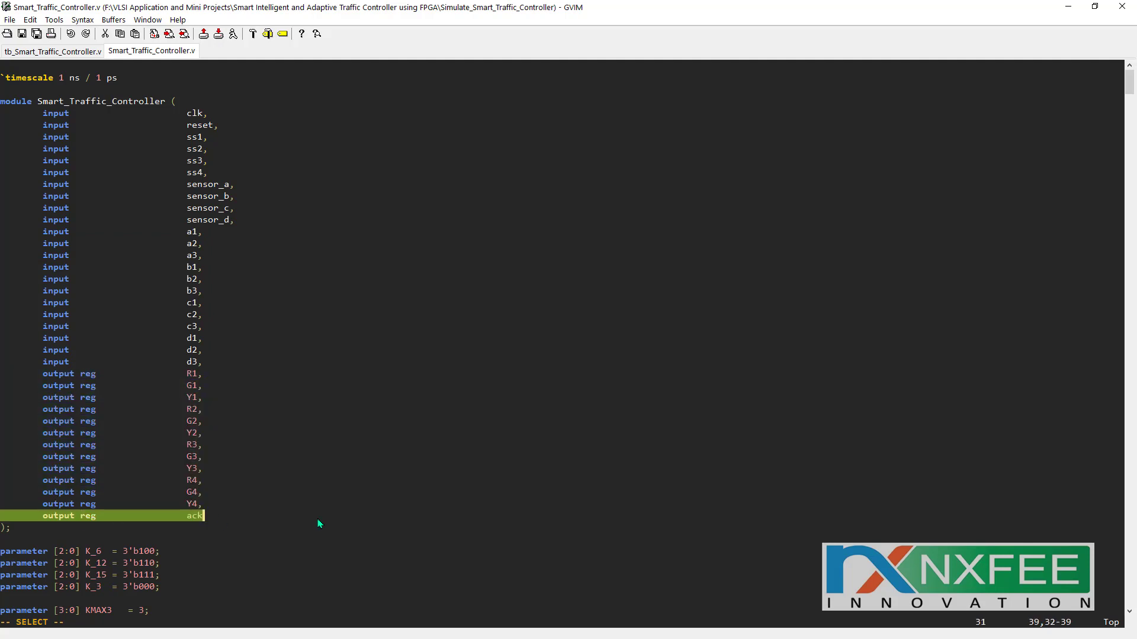
{"action": "left_click", "coordinate": [292, 434]}
Read through the parameters, registers and remaining code below the port list in Smart_Traffic_Controller.v
{"action": "scroll", "coordinate": [723, 257], "scroll_direction": "down", "scroll_amount": 7}
{"action": "scroll", "coordinate": [1131, 89], "scroll_direction": "up", "scroll_amount": 4}
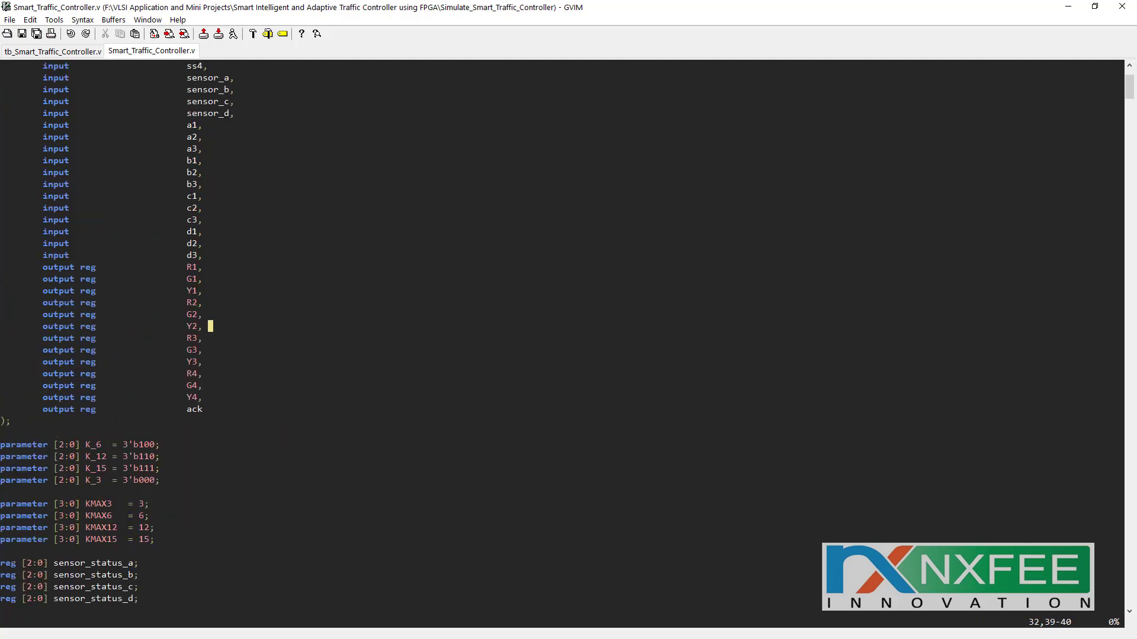
{"action": "left_click_drag", "start_coordinate": [1126, 95], "coordinate": [1066, 510]}
{"action": "scroll", "coordinate": [1066, 510], "scroll_direction": "down", "scroll_amount": 15}
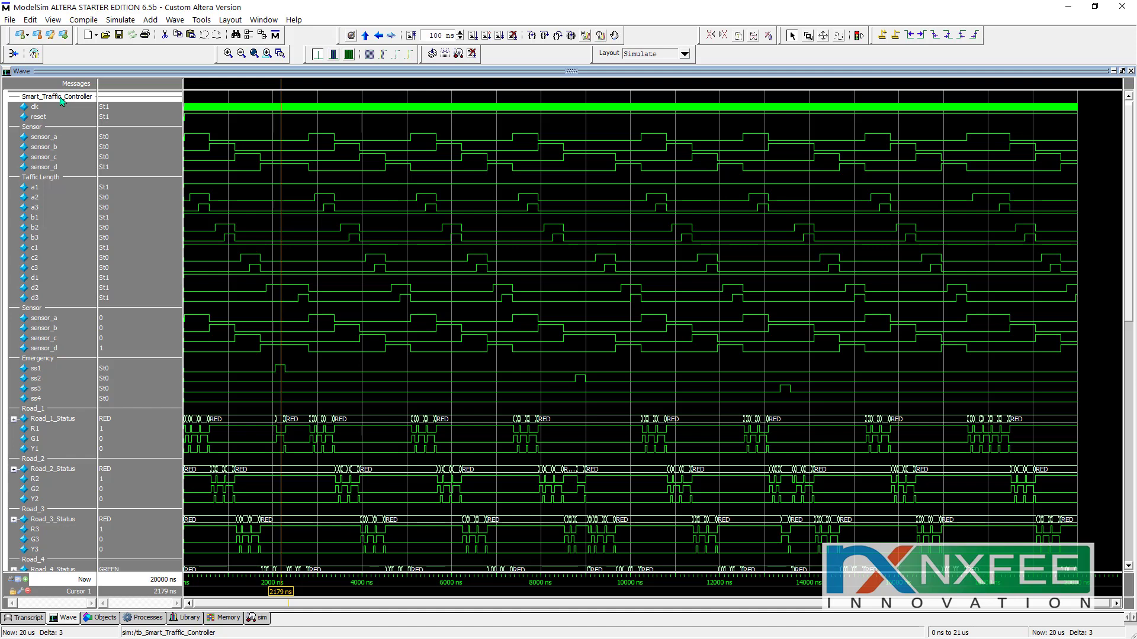
In ModelSim, go through the waveform's sensor, traffic length and emergency signal groups
{"action": "left_click", "coordinate": [53, 129]}
{"action": "left_click", "coordinate": [51, 179]}
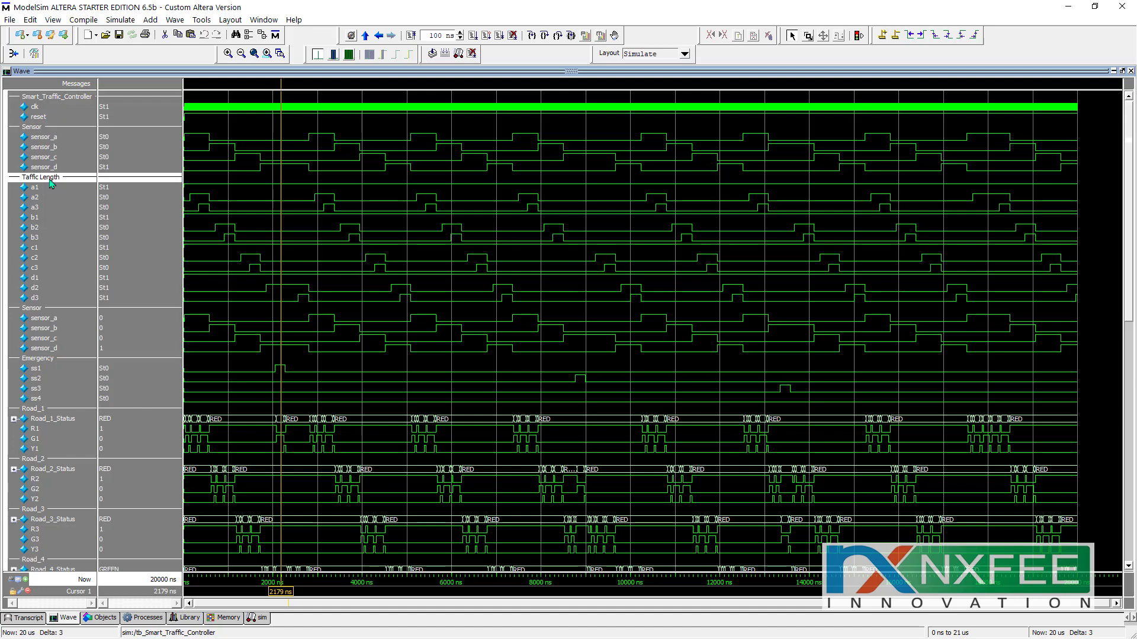
{"action": "left_click", "coordinate": [46, 309]}
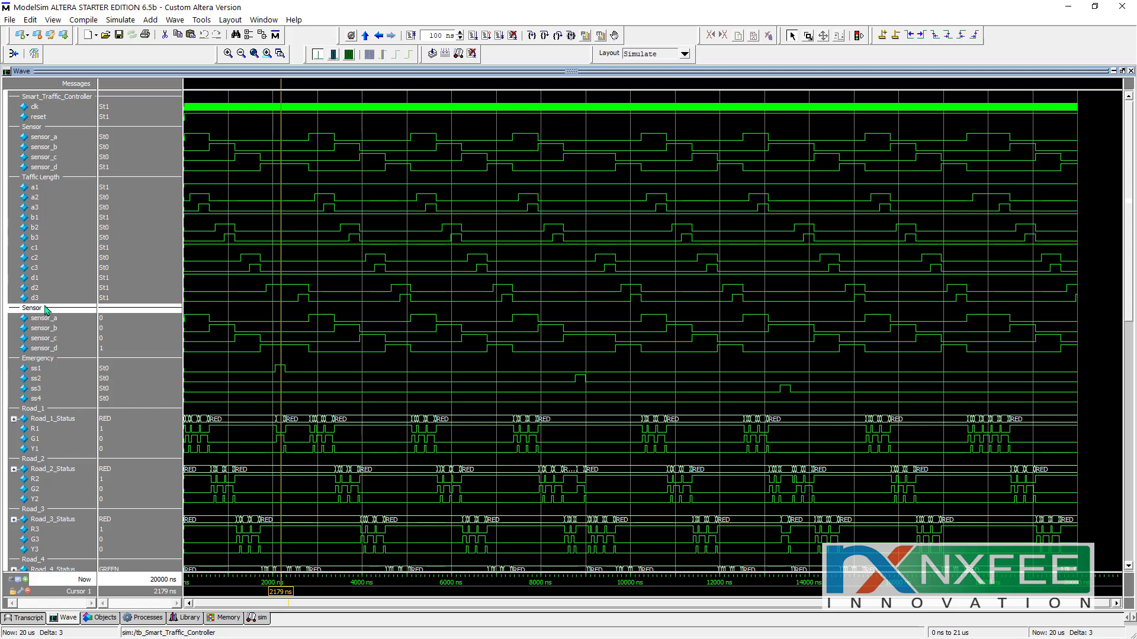
{"action": "scroll", "coordinate": [46, 308], "scroll_direction": "down", "scroll_amount": 3}
{"action": "left_click", "coordinate": [50, 281]}
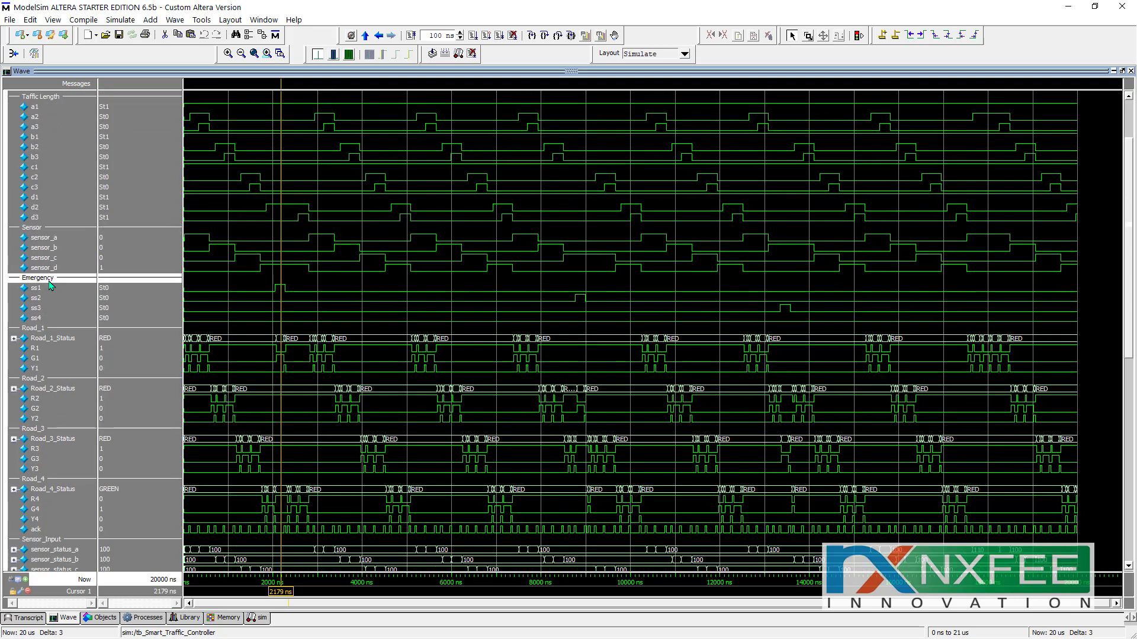
Highlight the Road_1, Road_2, Road_3 and Road_4 signal group dividers in turn
{"action": "left_click", "coordinate": [47, 329]}
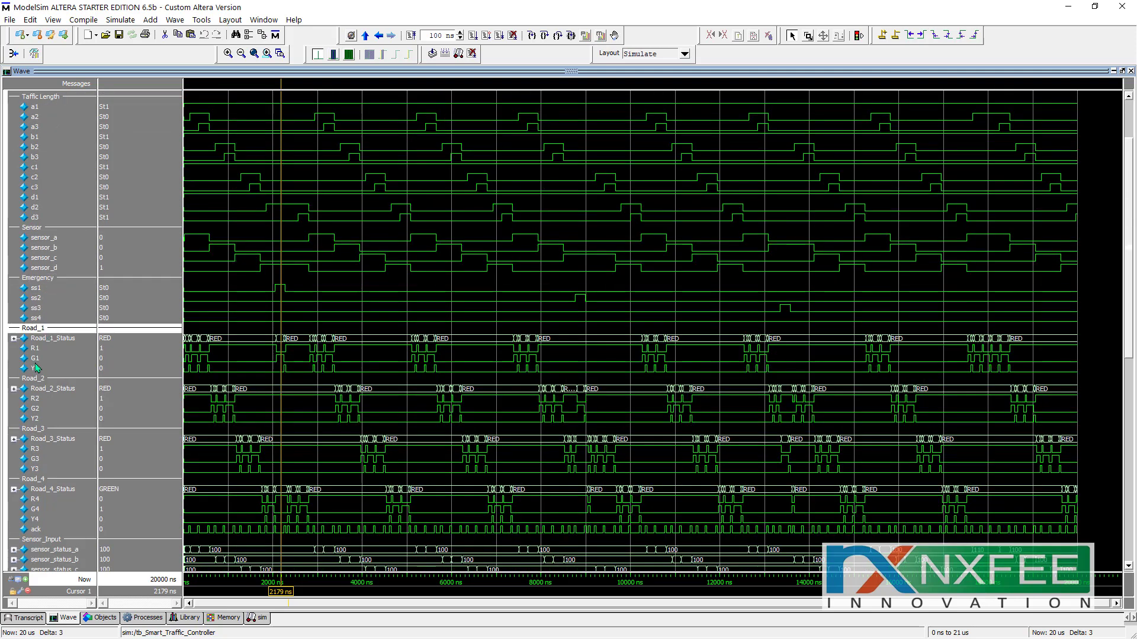
{"action": "left_click", "coordinate": [42, 380]}
{"action": "left_click", "coordinate": [43, 429]}
{"action": "left_click", "coordinate": [38, 480]}
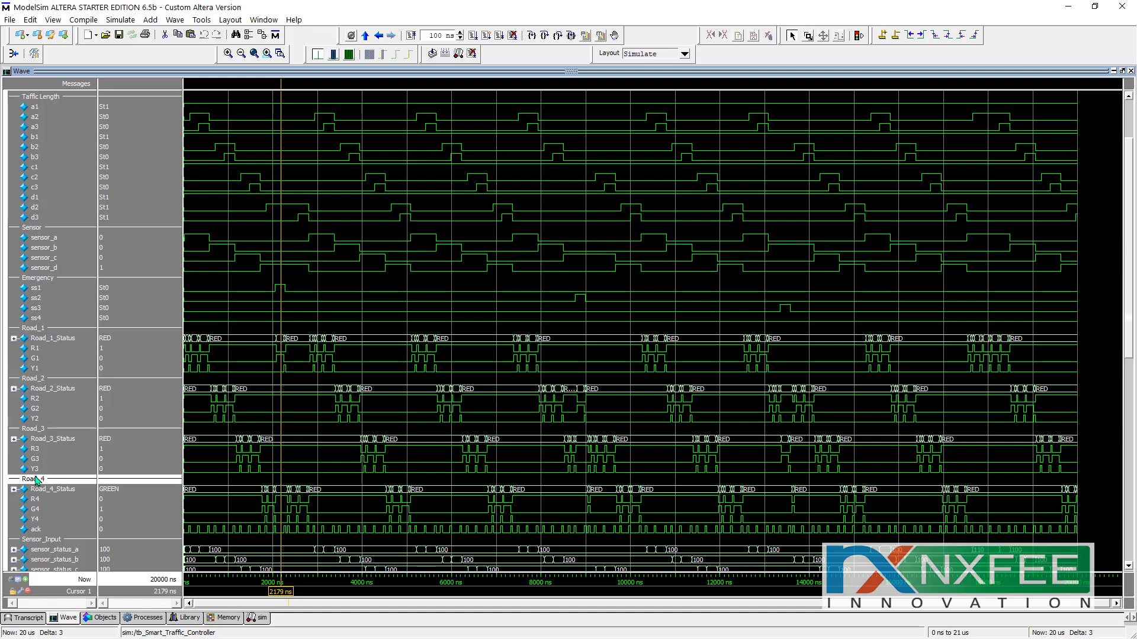
Zoom the waveform in on the start of the simulation, to the range from 0 to 1060 ns
{"action": "left_click", "coordinate": [807, 36]}
{"action": "left_click_drag", "start_coordinate": [185, 317], "coordinate": [364, 446]}
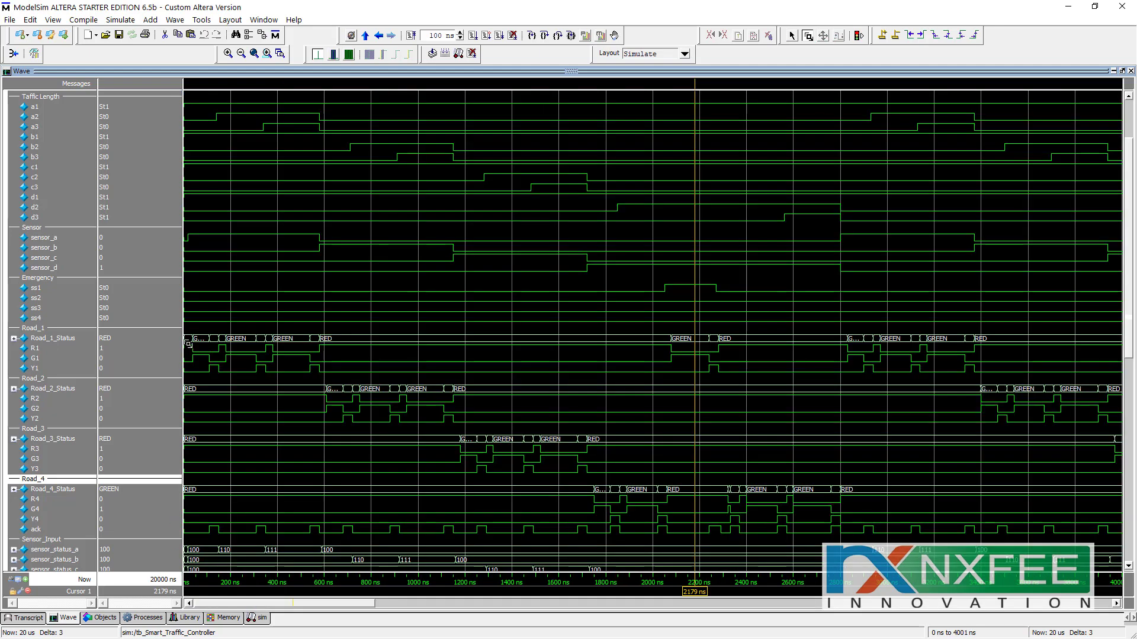
{"action": "left_click_drag", "start_coordinate": [187, 344], "coordinate": [436, 385]}
{"action": "left_click", "coordinate": [189, 604]}
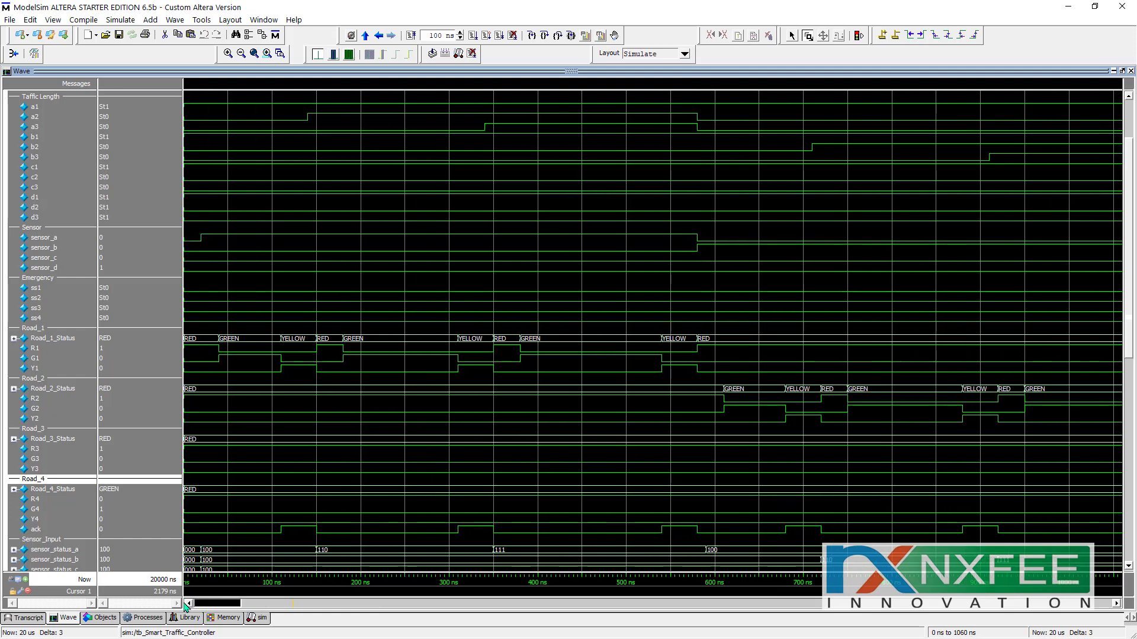
Highlight the current_state signal and place the cursor at about 37 ns to read its value
{"action": "scroll", "coordinate": [48, 487], "scroll_direction": "down", "scroll_amount": 3}
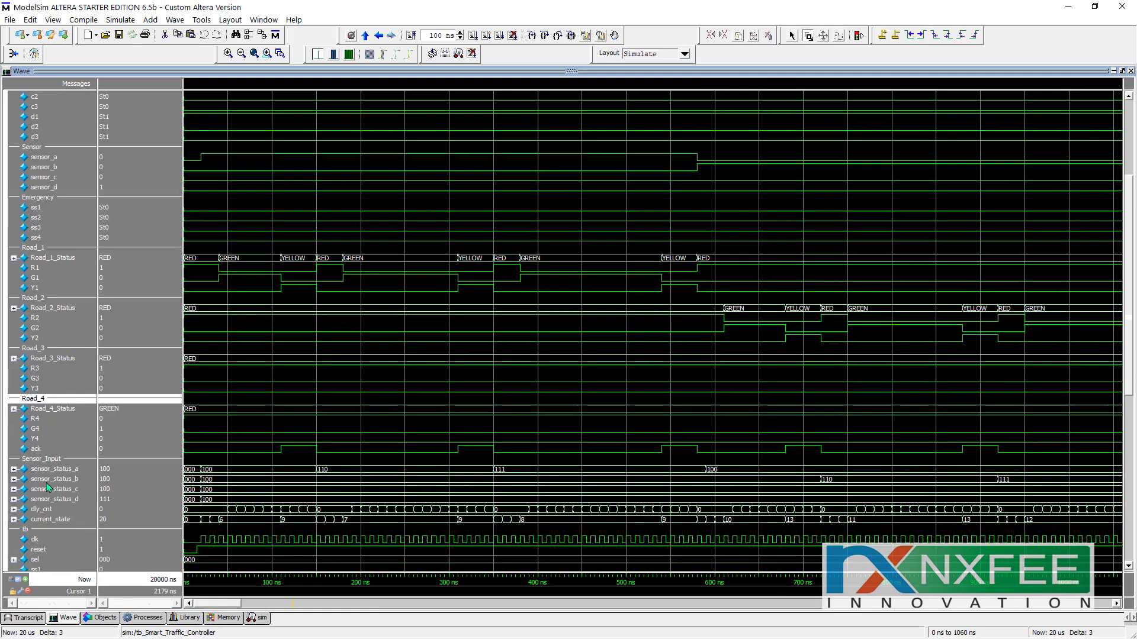
{"action": "left_click", "coordinate": [49, 519]}
{"action": "left_click_drag", "start_coordinate": [199, 594], "coordinate": [212, 592]}
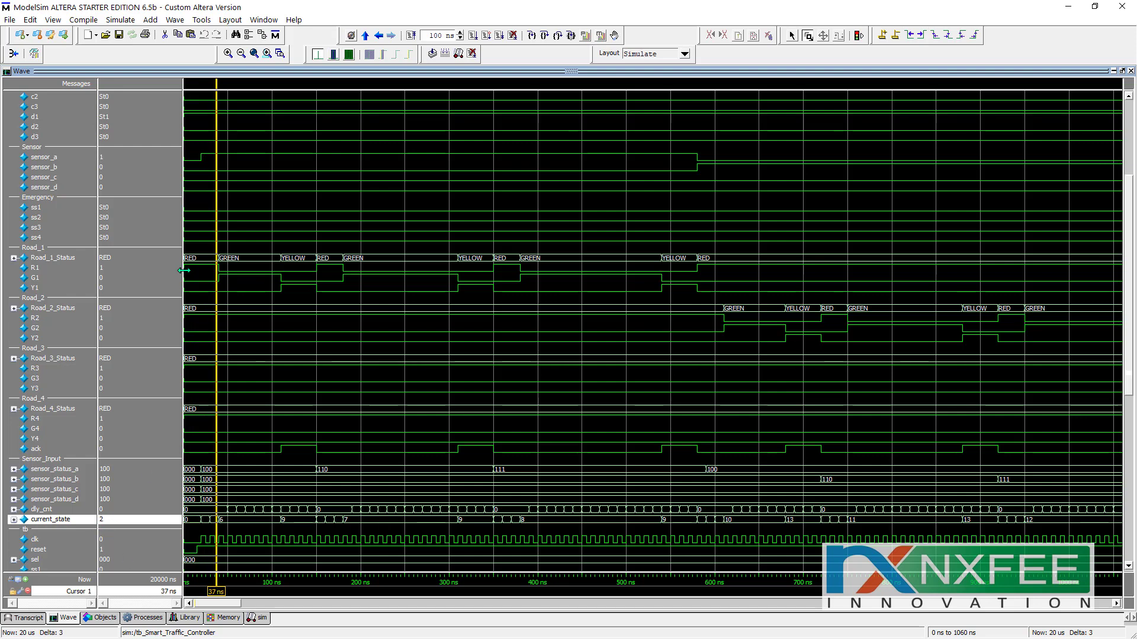
Select the Road_1_Status, Road_2_Status, Road_3_Status and Road_4_Status signals together to compare their values at the cursor
{"action": "left_click", "coordinate": [129, 260]}
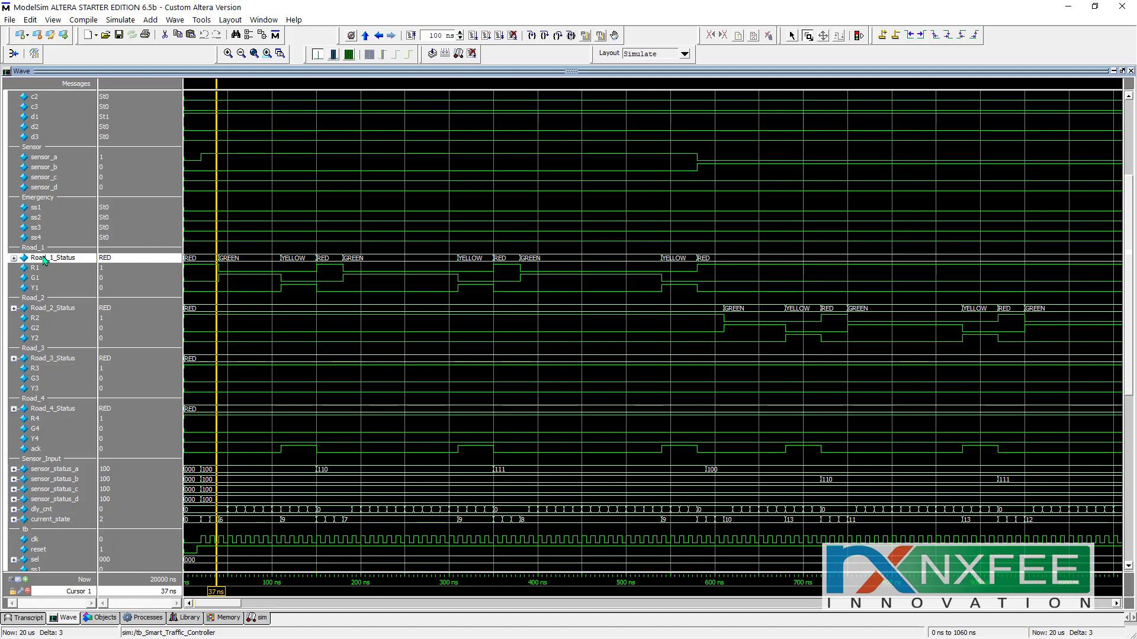
{"action": "left_click", "coordinate": [58, 312], "text": "ctrl"}
{"action": "left_click", "coordinate": [73, 359], "text": "ctrl"}
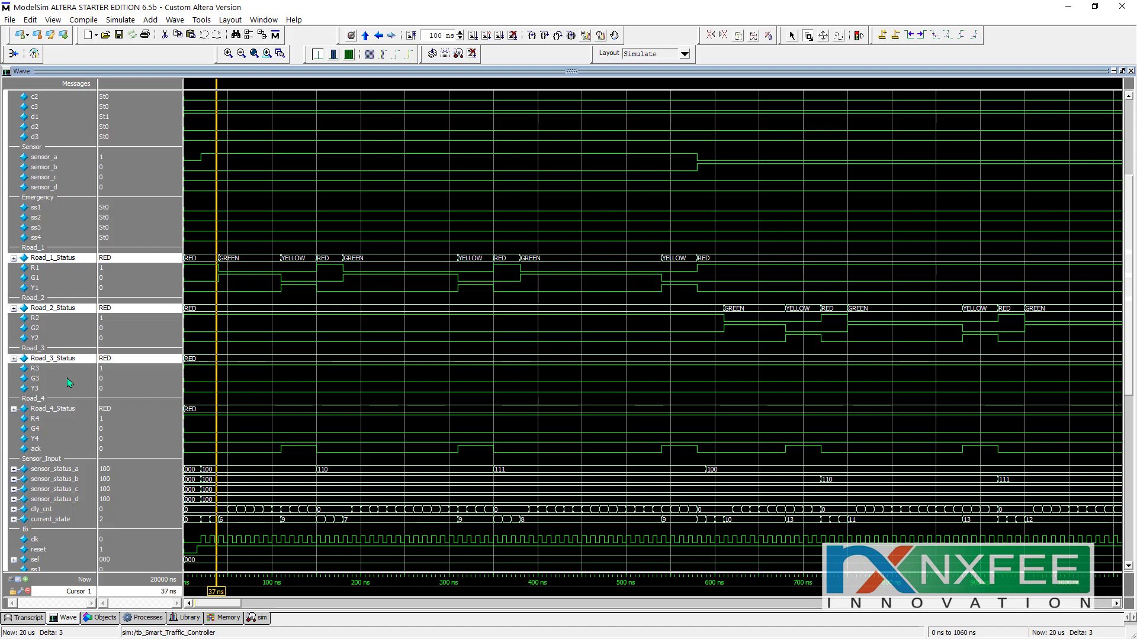
{"action": "left_click", "coordinate": [65, 409], "text": "ctrl"}
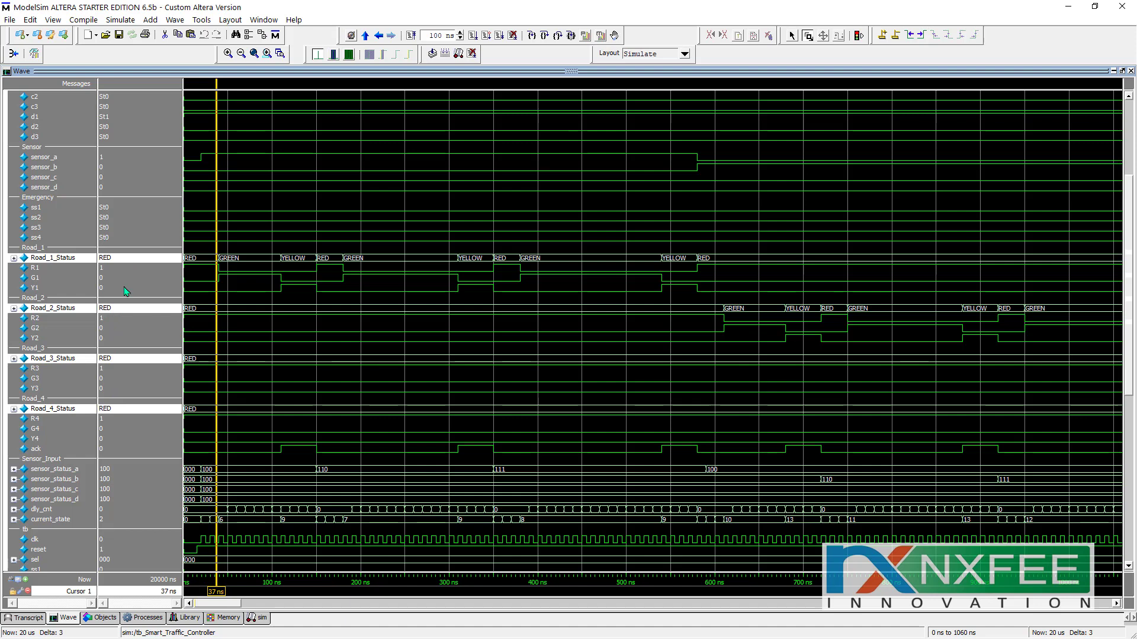
Check the first green phase of Road_1 with the cursor at about 64 and 78 ns, adding sensor_a to the highlighted signals
{"action": "left_click_drag", "start_coordinate": [218, 593], "coordinate": [242, 595]}
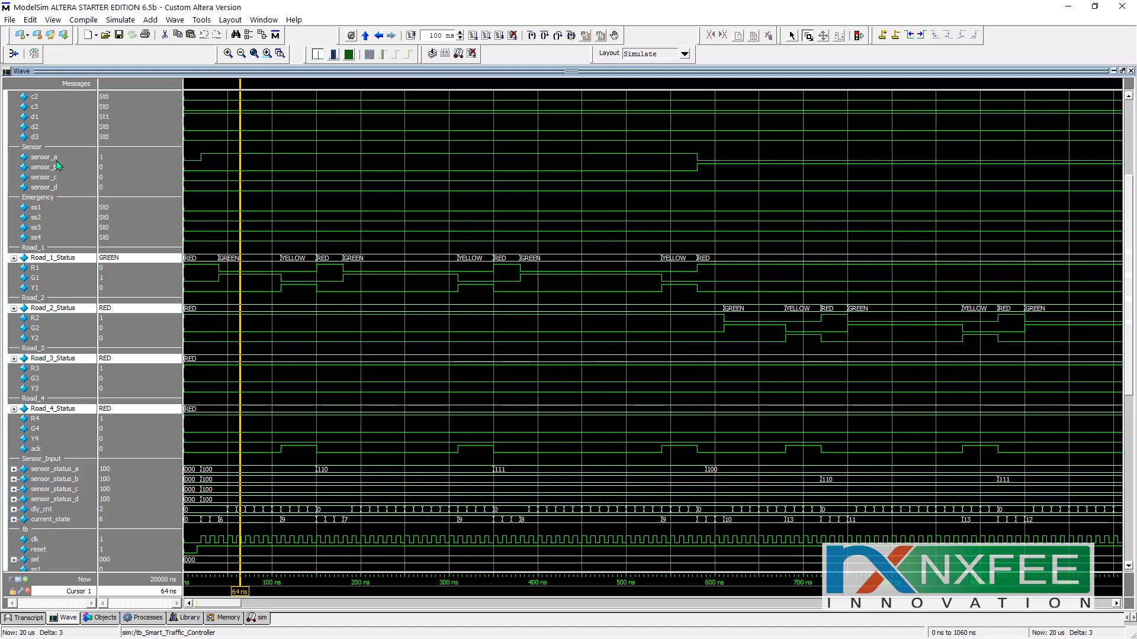
{"action": "left_click", "coordinate": [83, 159]}
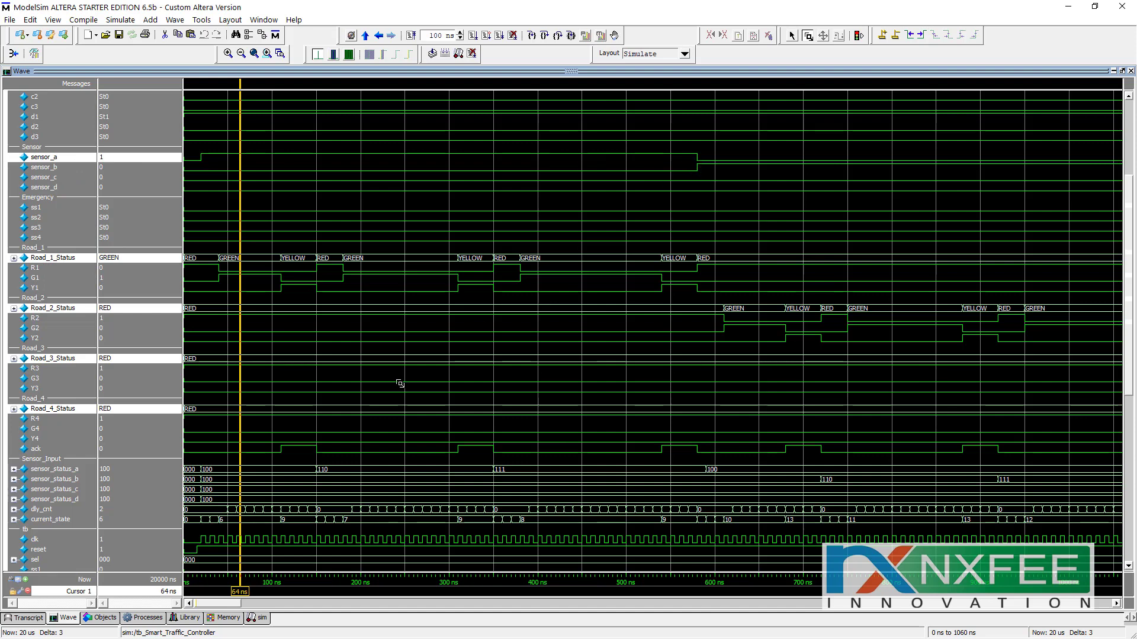
{"action": "left_click_drag", "start_coordinate": [240, 592], "coordinate": [253, 594]}
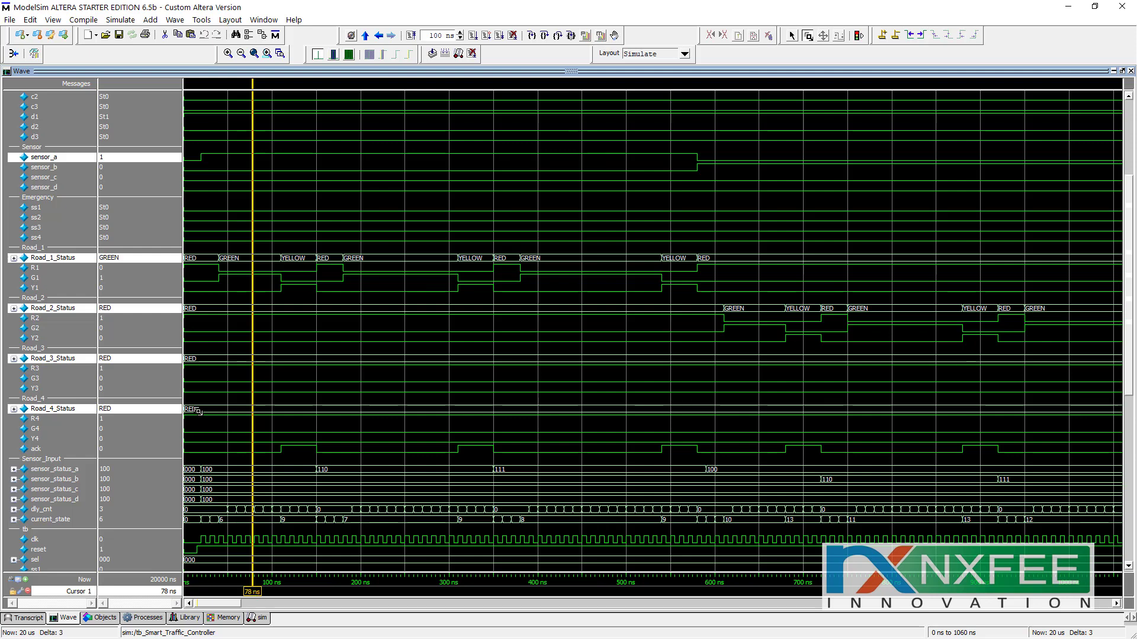
Add traffic length signals a1 and a2 to the highlighted signals, moving the cursor to about 177 ns
{"action": "scroll", "coordinate": [199, 411], "scroll_direction": "up", "scroll_amount": 4}
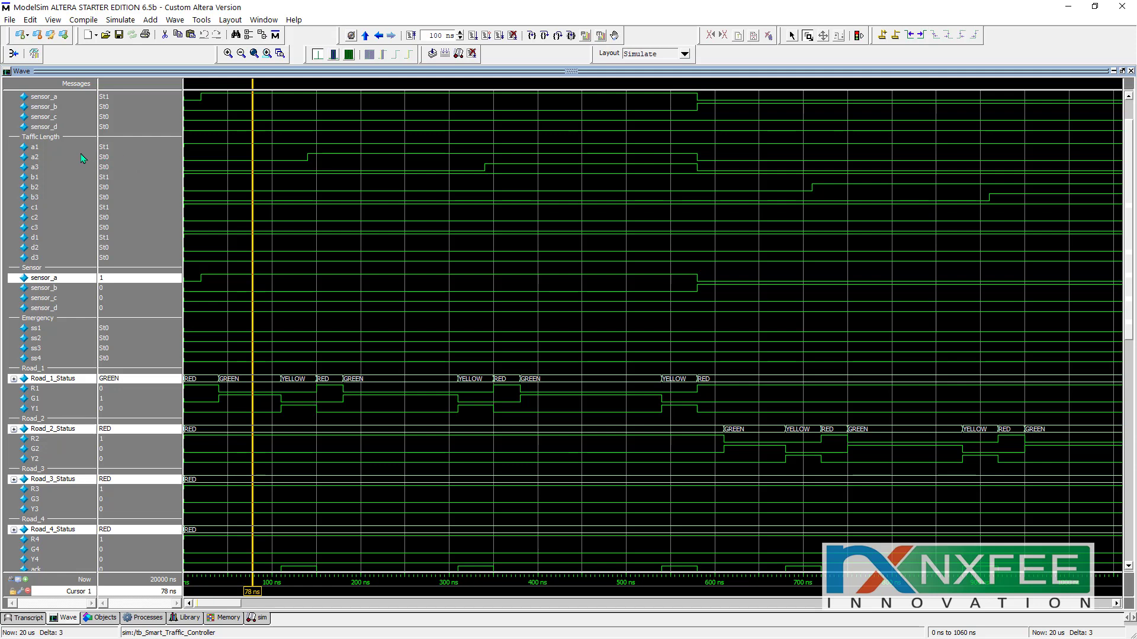
{"action": "left_click", "coordinate": [99, 149]}
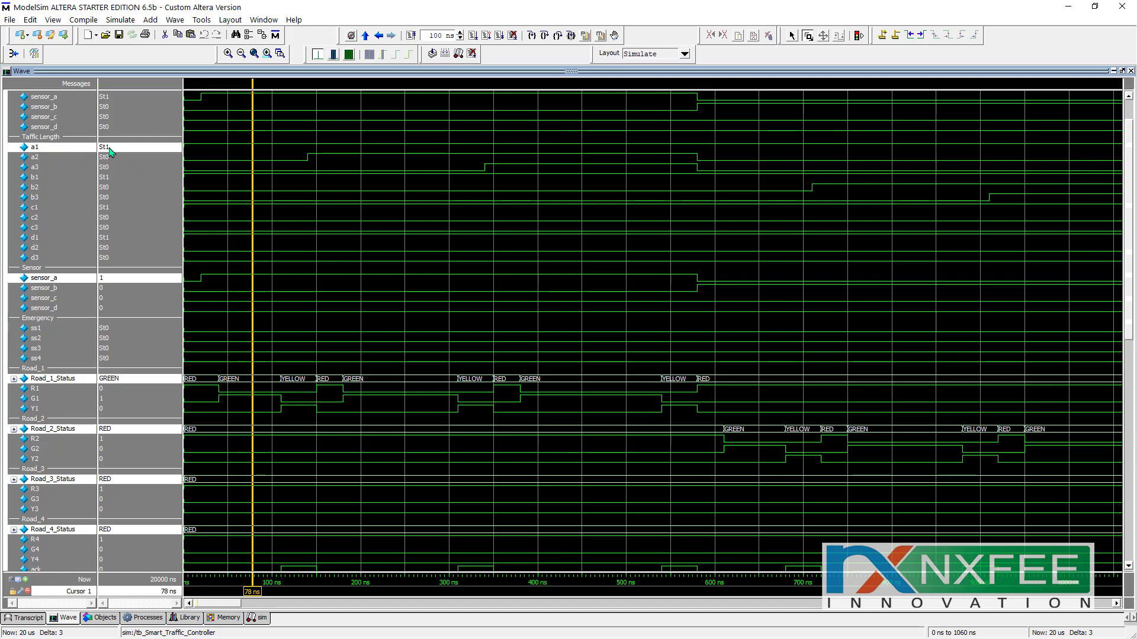
{"action": "left_click_drag", "start_coordinate": [252, 600], "coordinate": [342, 591]}
{"action": "left_click", "coordinate": [59, 157]}
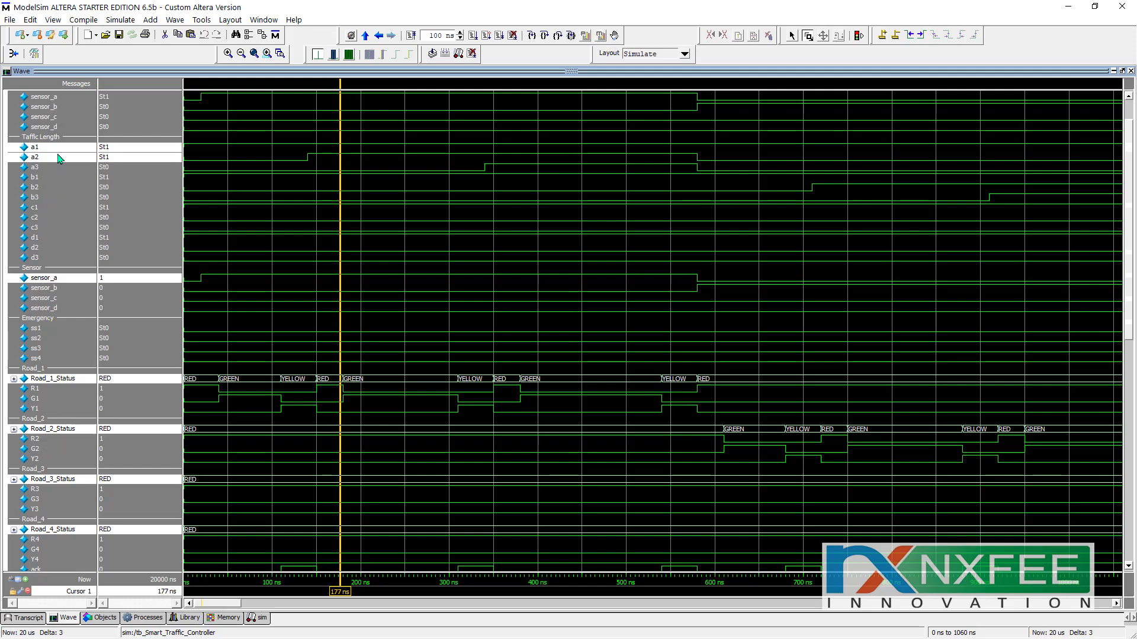
Move the cursor to about 376 ns, add a3 to the highlighted signals, and advance the cursor to about 559 ns
{"action": "left_click_drag", "start_coordinate": [348, 597], "coordinate": [517, 592]}
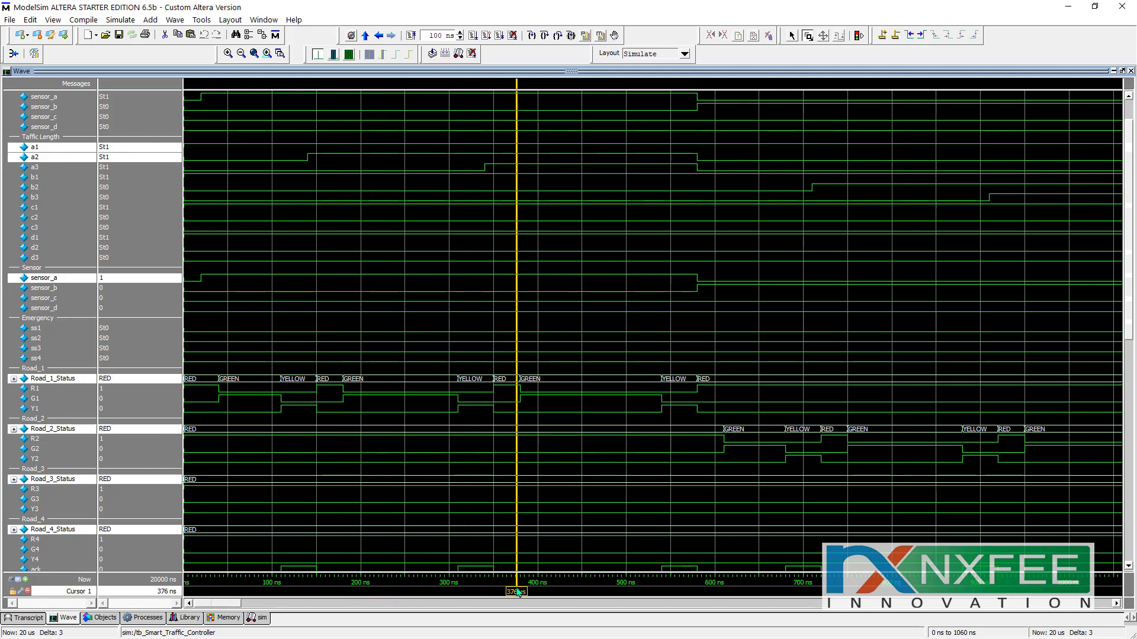
{"action": "left_click", "coordinate": [57, 168], "text": "ctrl"}
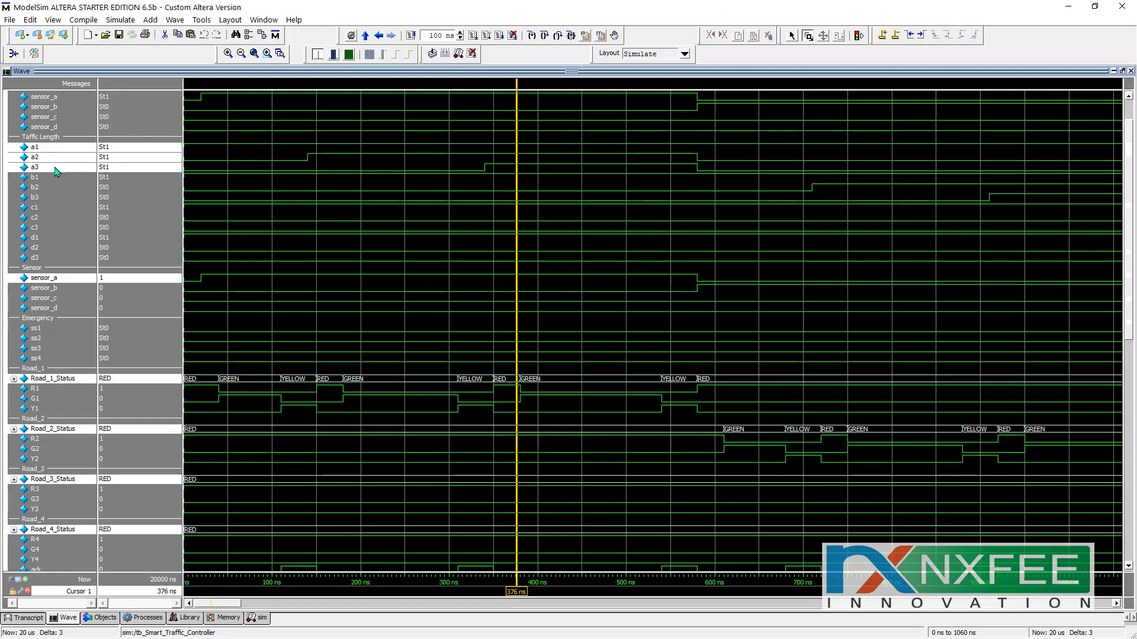
{"action": "left_click_drag", "start_coordinate": [521, 594], "coordinate": [680, 588]}
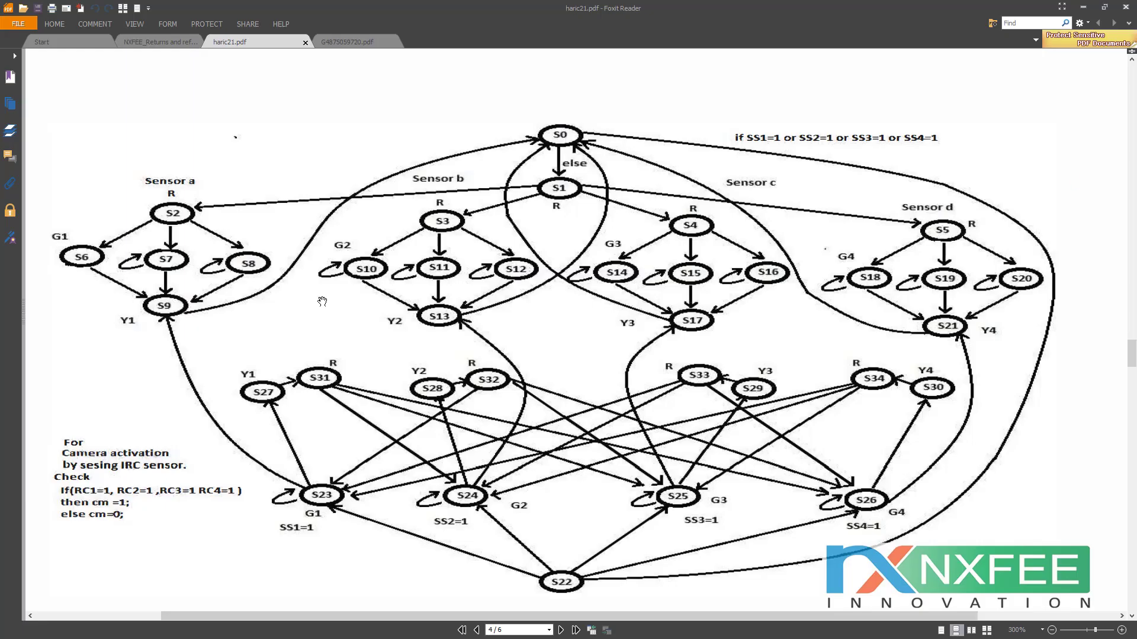
In the haric21.pdf paper in Foxit Reader, examine Table I on traffic pass times with sensor activation
{"action": "scroll", "coordinate": [325, 301], "scroll_direction": "up", "scroll_amount": 8}
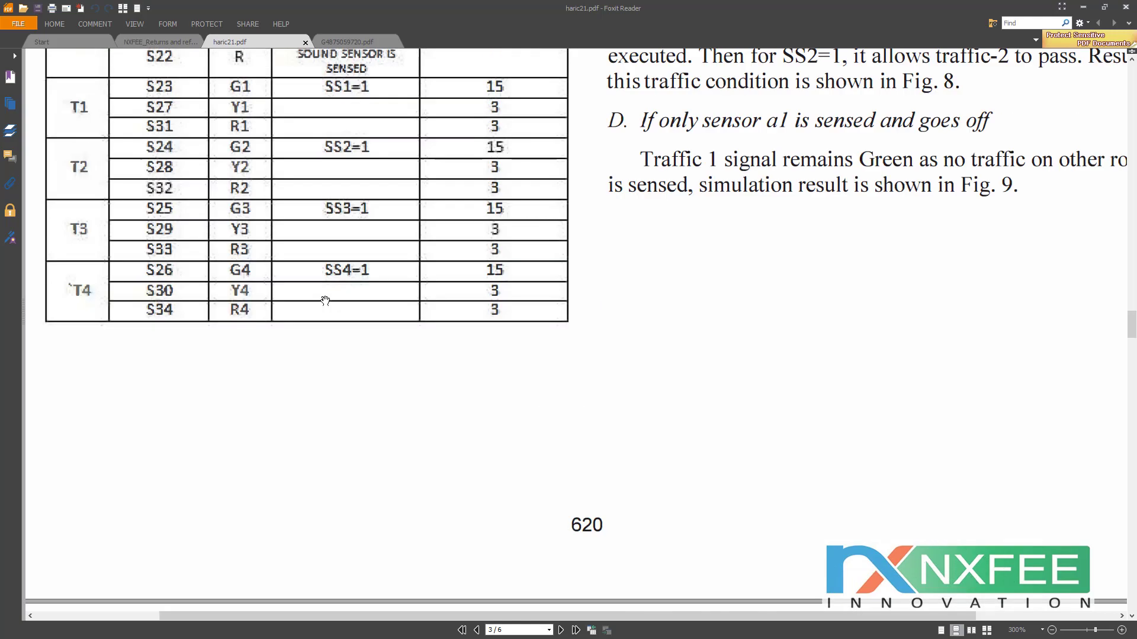
{"action": "scroll", "coordinate": [325, 300], "scroll_direction": "up", "scroll_amount": 10}
{"action": "scroll", "coordinate": [243, 276], "scroll_direction": "up", "scroll_amount": 1}
{"action": "scroll", "coordinate": [243, 275], "scroll_direction": "down", "scroll_amount": 2, "text": "ctrl"}
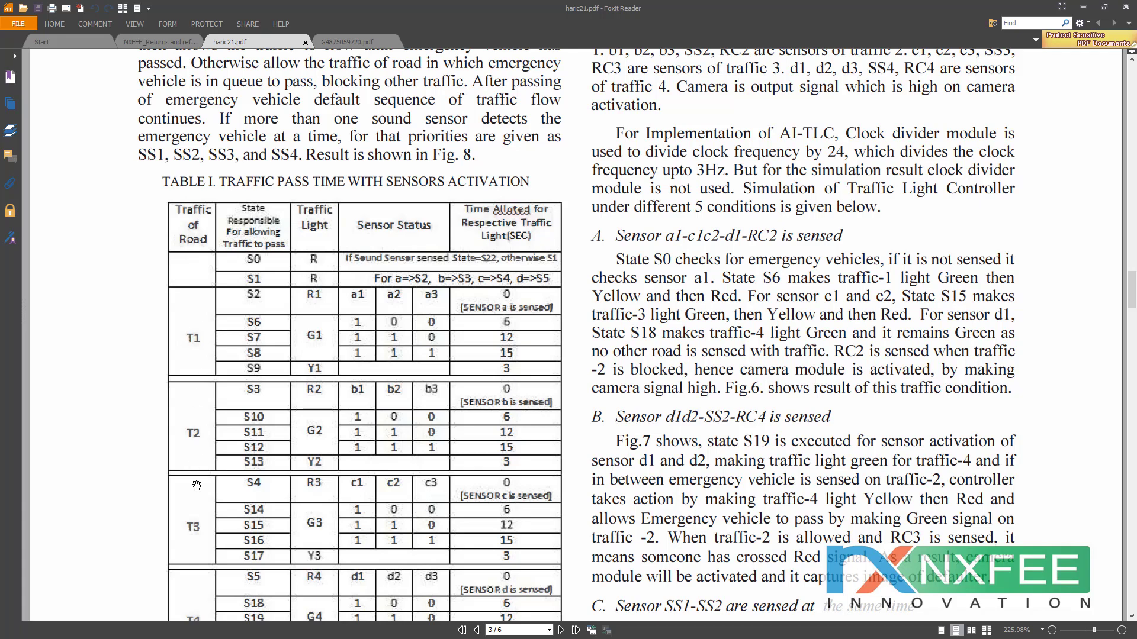
{"action": "scroll", "coordinate": [202, 533], "scroll_direction": "down", "scroll_amount": 4}
{"action": "scroll", "coordinate": [237, 189], "scroll_direction": "up", "scroll_amount": 2}
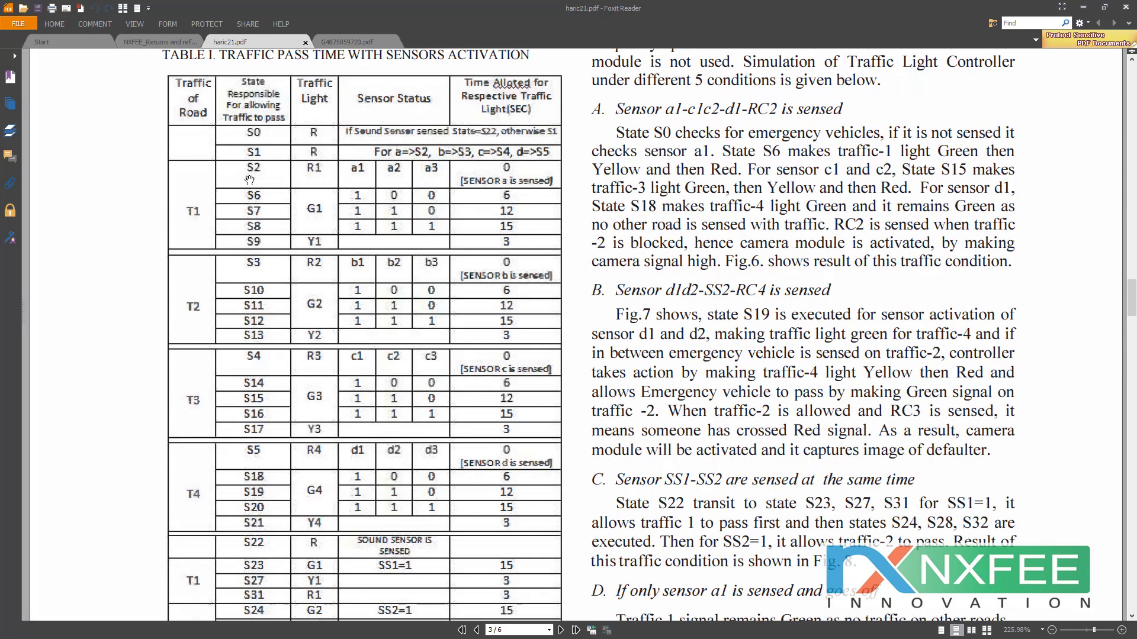
{"action": "scroll", "coordinate": [249, 180], "scroll_direction": "up", "scroll_amount": 1}
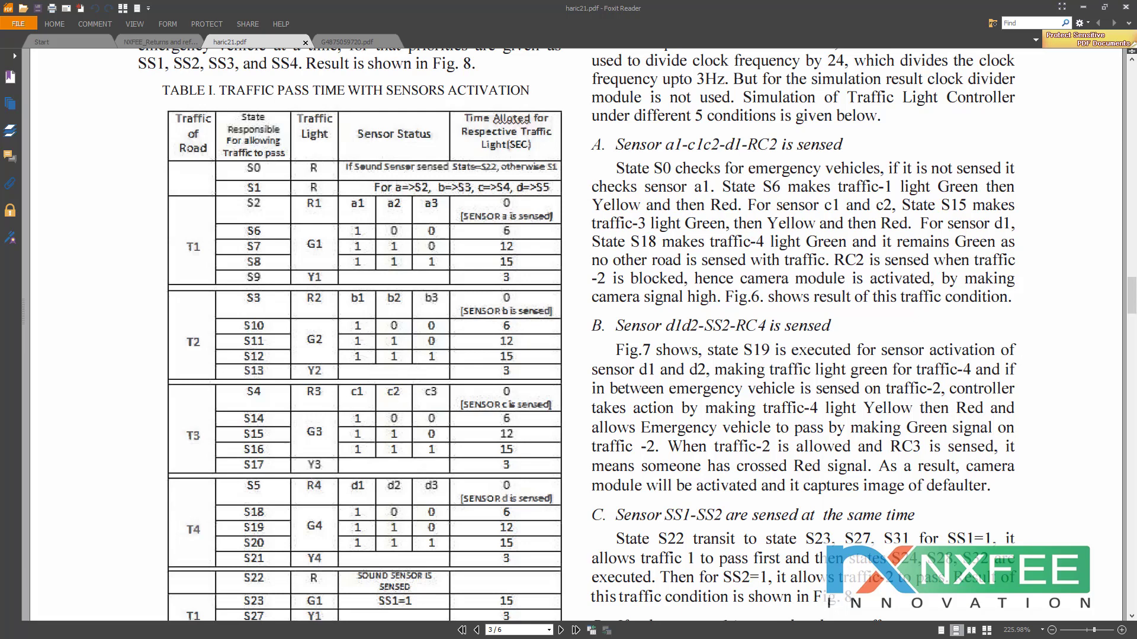
Return to the ModelSim waveform and move the cursor to about 577 ns to check where sensor_a's phase ends
{"action": "key", "text": "alt+Tab"}
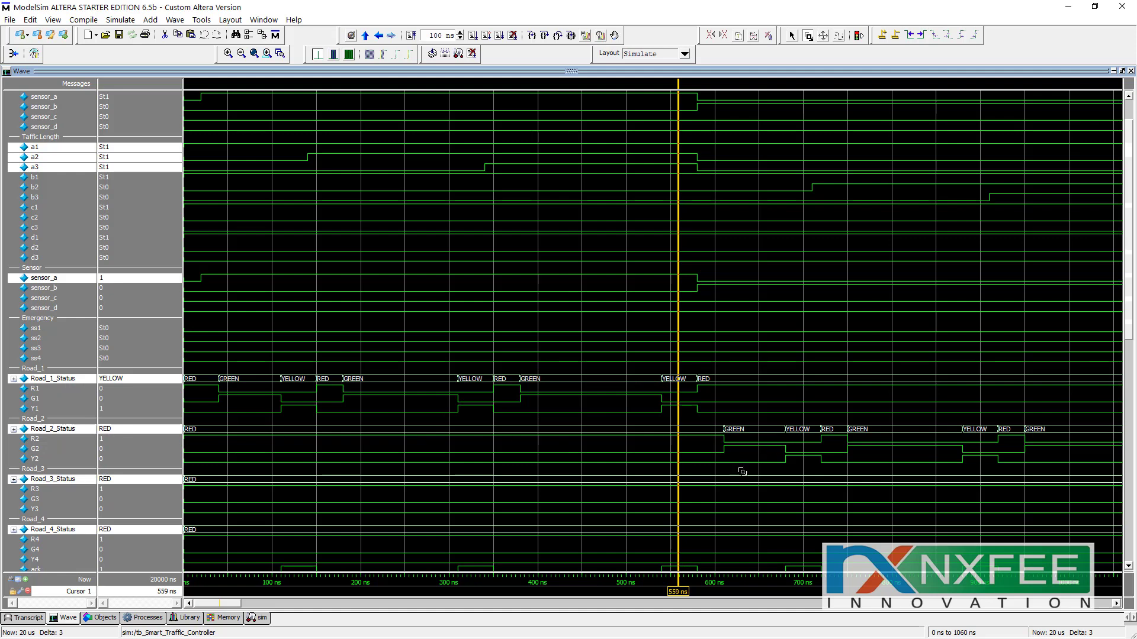
{"action": "left_click_drag", "start_coordinate": [687, 586], "coordinate": [694, 588]}
{"action": "scroll", "coordinate": [128, 197], "scroll_direction": "up", "scroll_amount": 2}
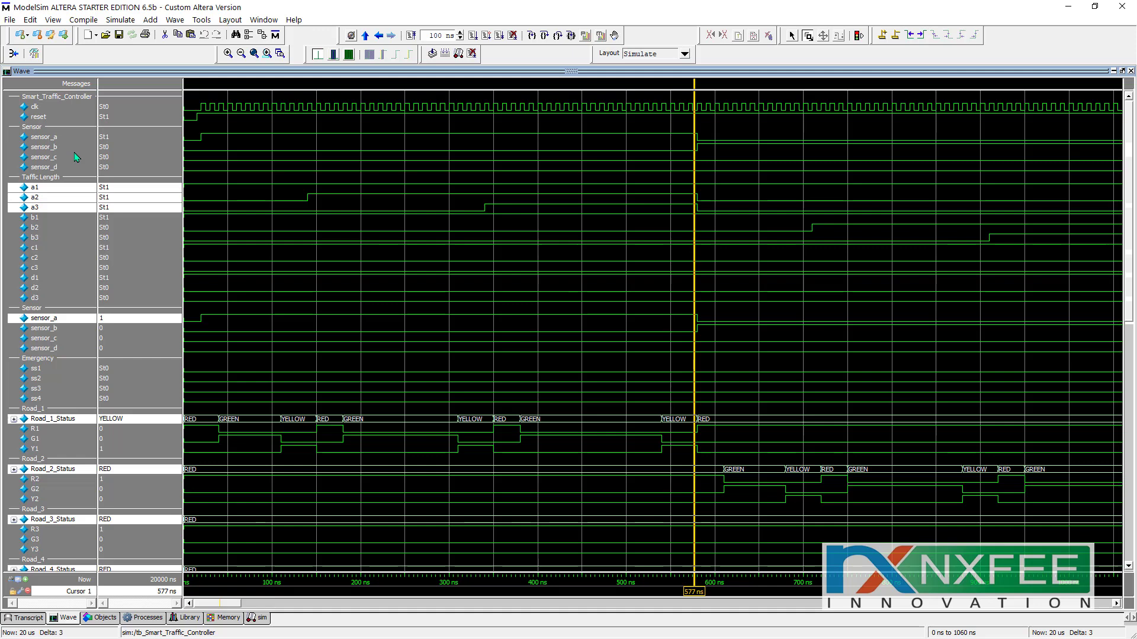
Highlight sensor_a and then sensor_b in the Sensor group to check the handover between their phases near 577 ns
{"action": "left_click", "coordinate": [53, 137]}
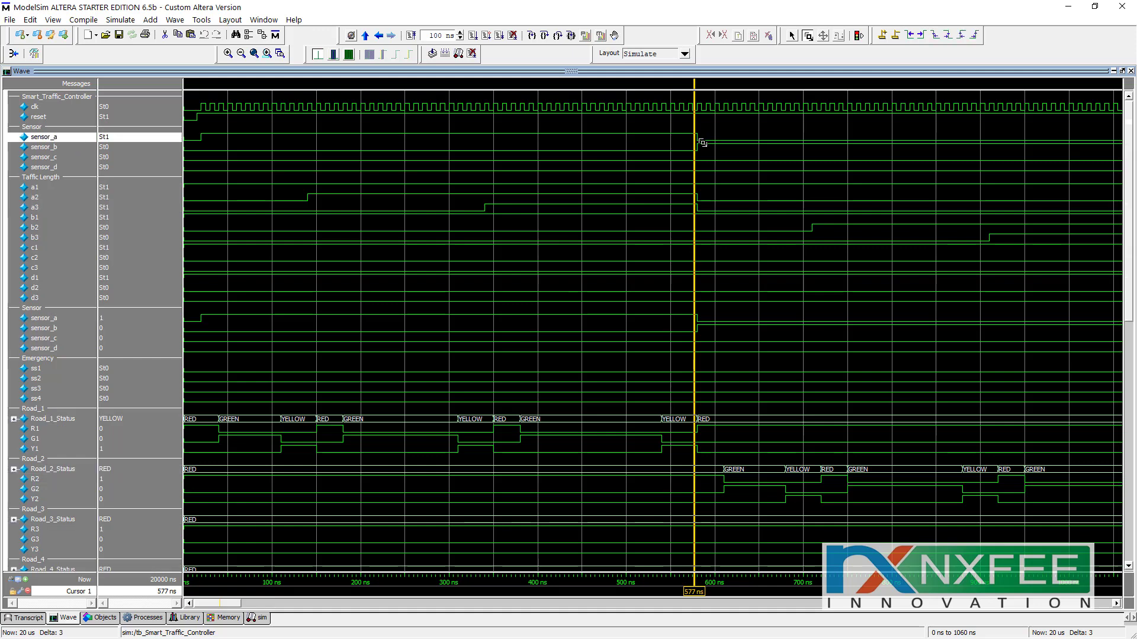
{"action": "left_click", "coordinate": [69, 148]}
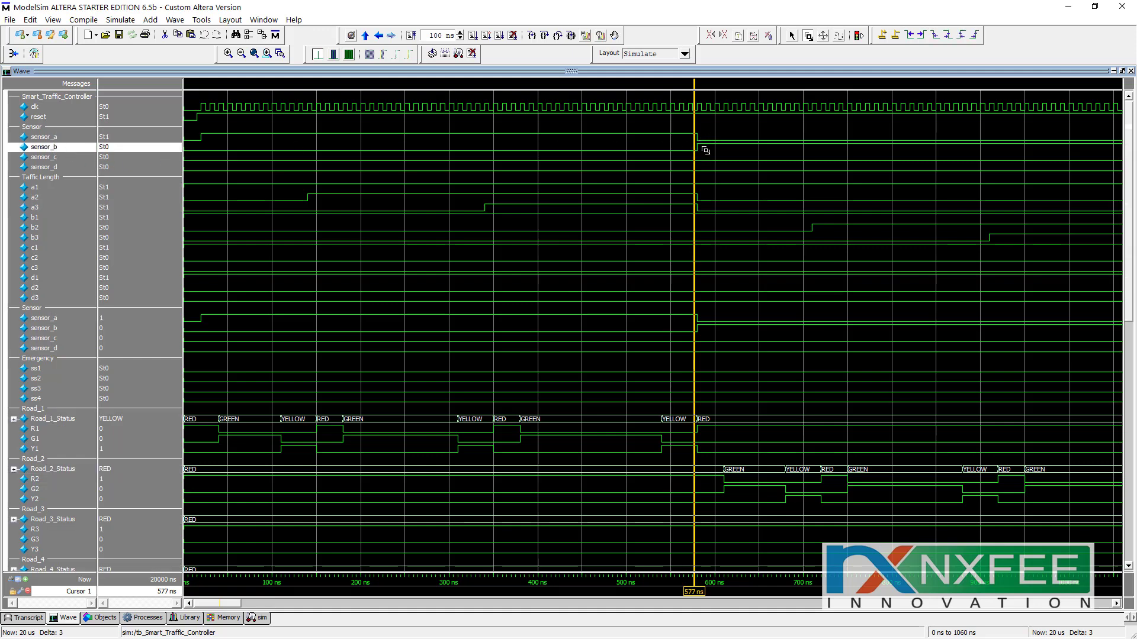
{"action": "scroll", "coordinate": [693, 355], "scroll_direction": "down", "scroll_amount": 5}
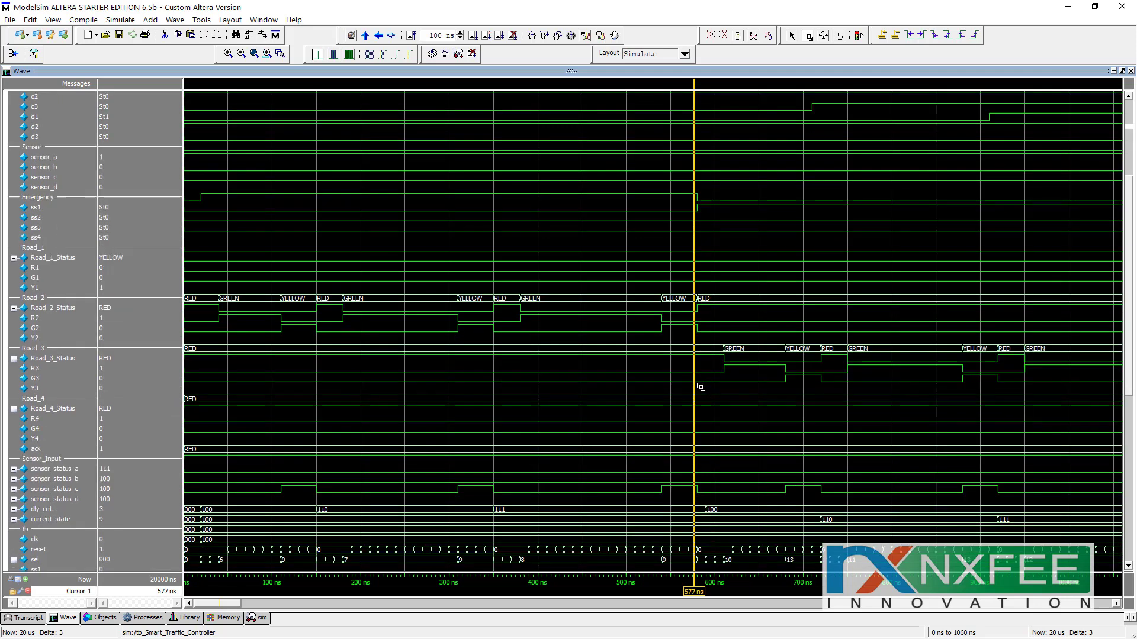
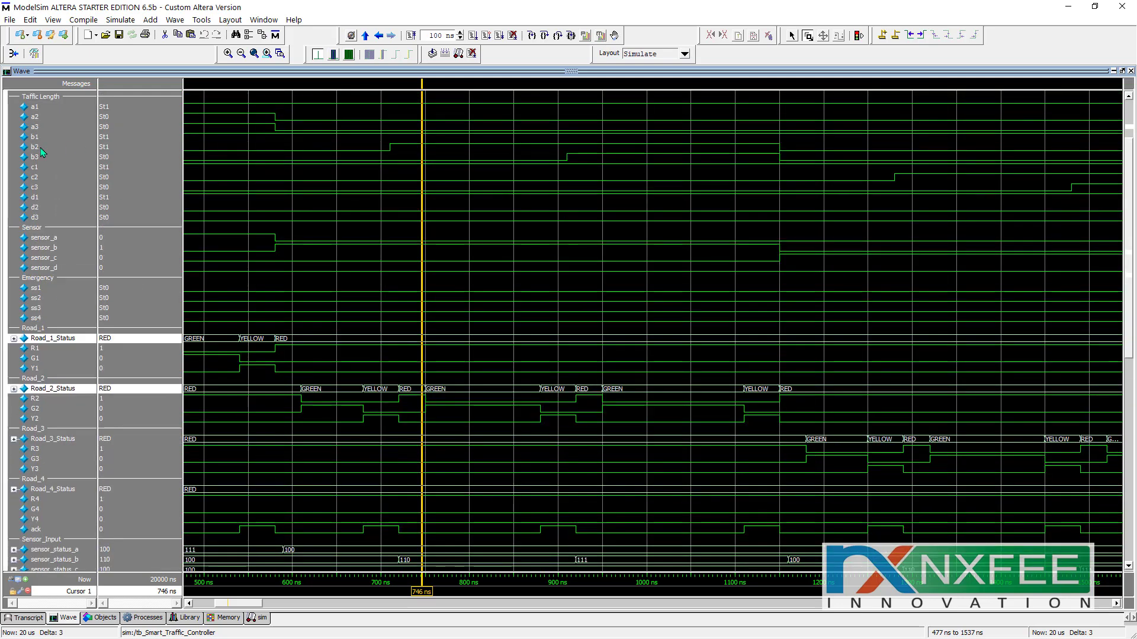
Highlight traffic length signals b2 and b3, moving the cursor to about 916 ns and back to about 675 ns
{"action": "left_click", "coordinate": [35, 147]}
{"action": "left_click_drag", "start_coordinate": [423, 588], "coordinate": [574, 585]}
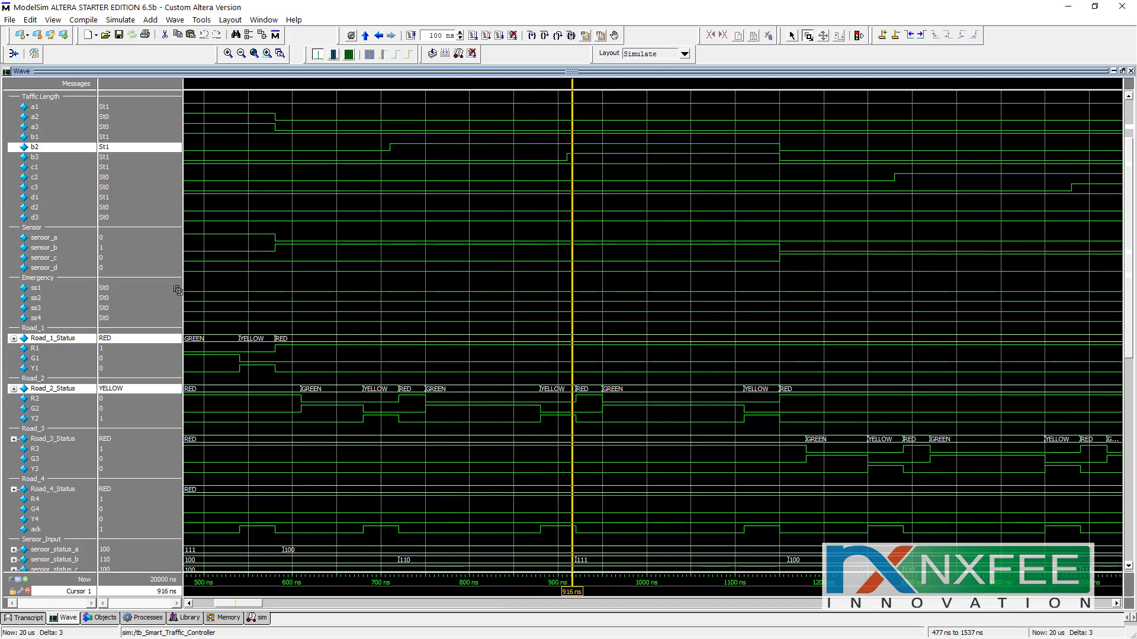
{"action": "left_click", "coordinate": [35, 157], "text": "ctrl"}
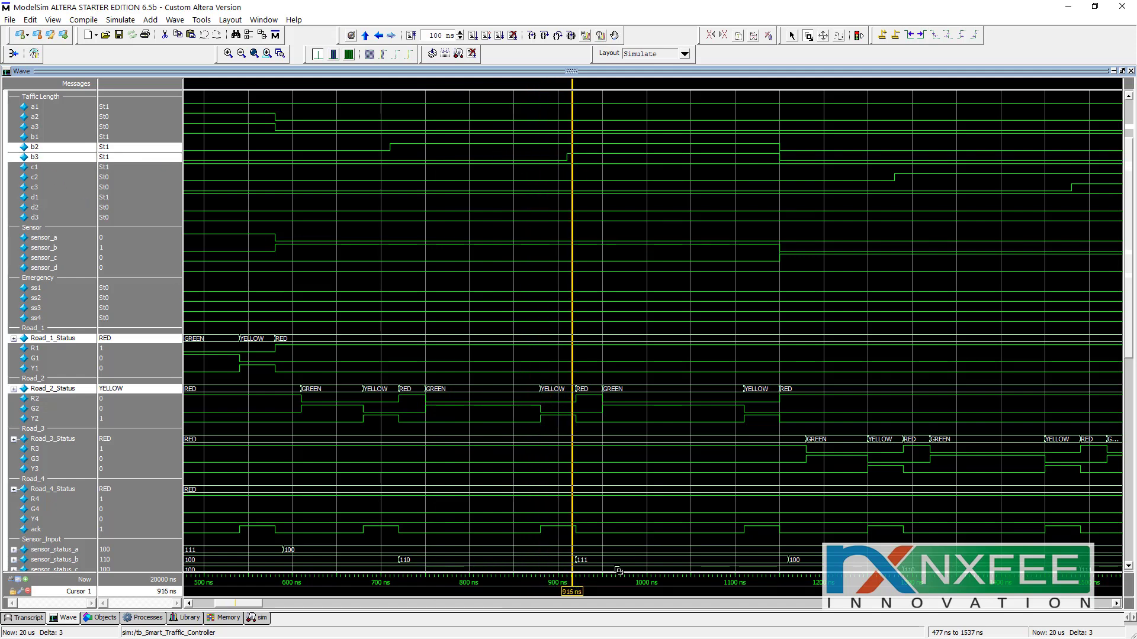
{"action": "left_click_drag", "start_coordinate": [577, 590], "coordinate": [359, 583]}
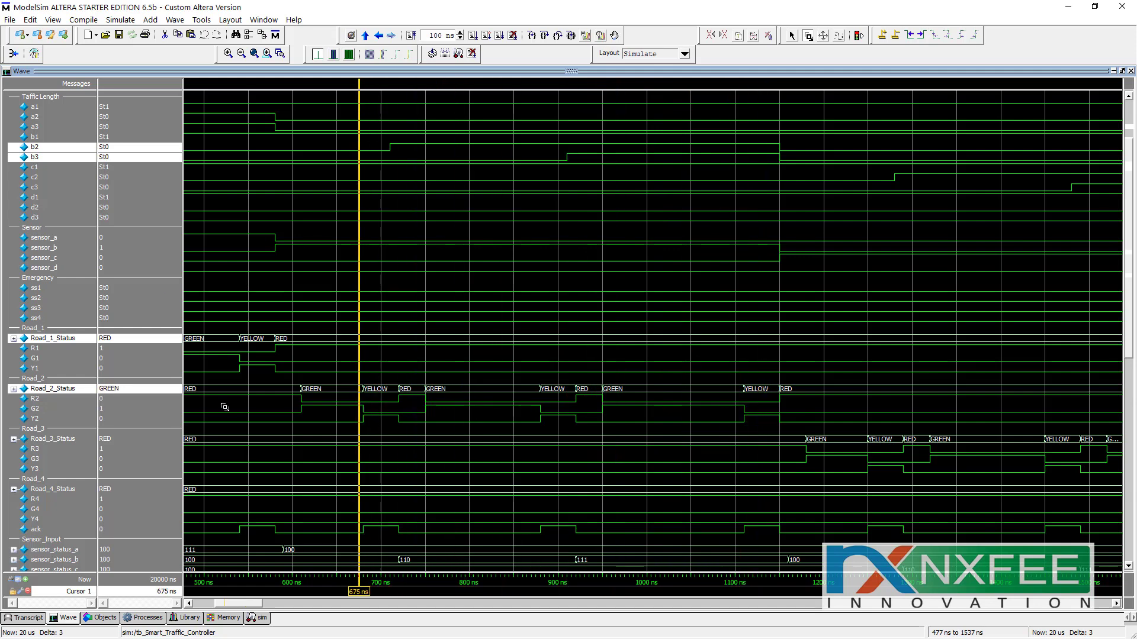
Highlight only b1 and b2, moving the cursor to about 645 ns and on to about 1027 ns in Road_2's green phases
{"action": "left_click", "coordinate": [70, 139]}
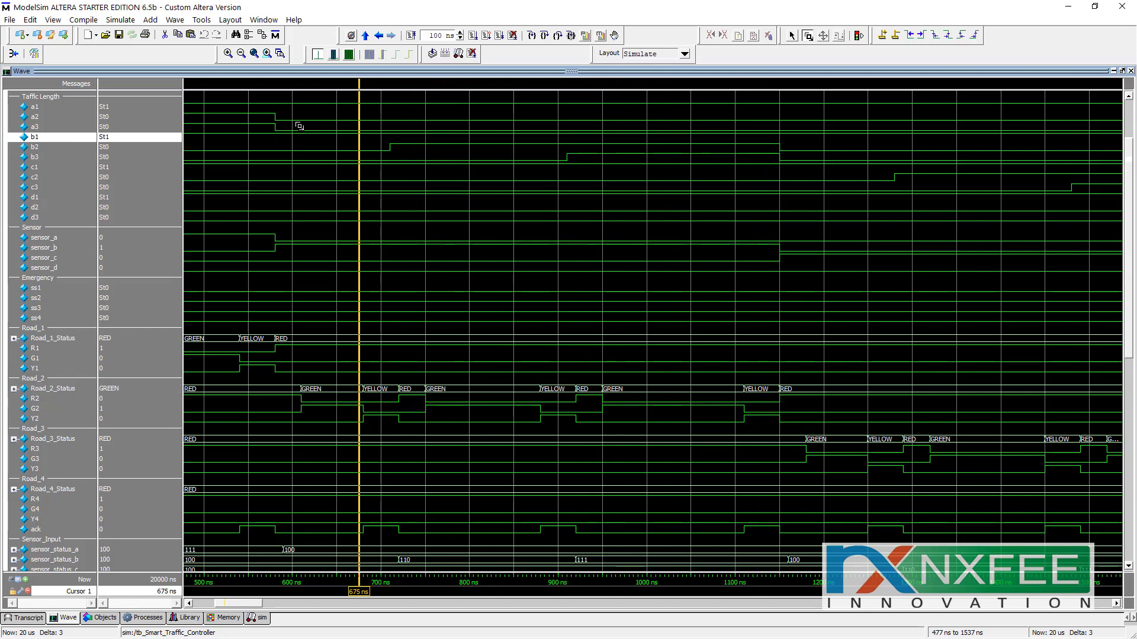
{"action": "left_click_drag", "start_coordinate": [365, 598], "coordinate": [332, 593]}
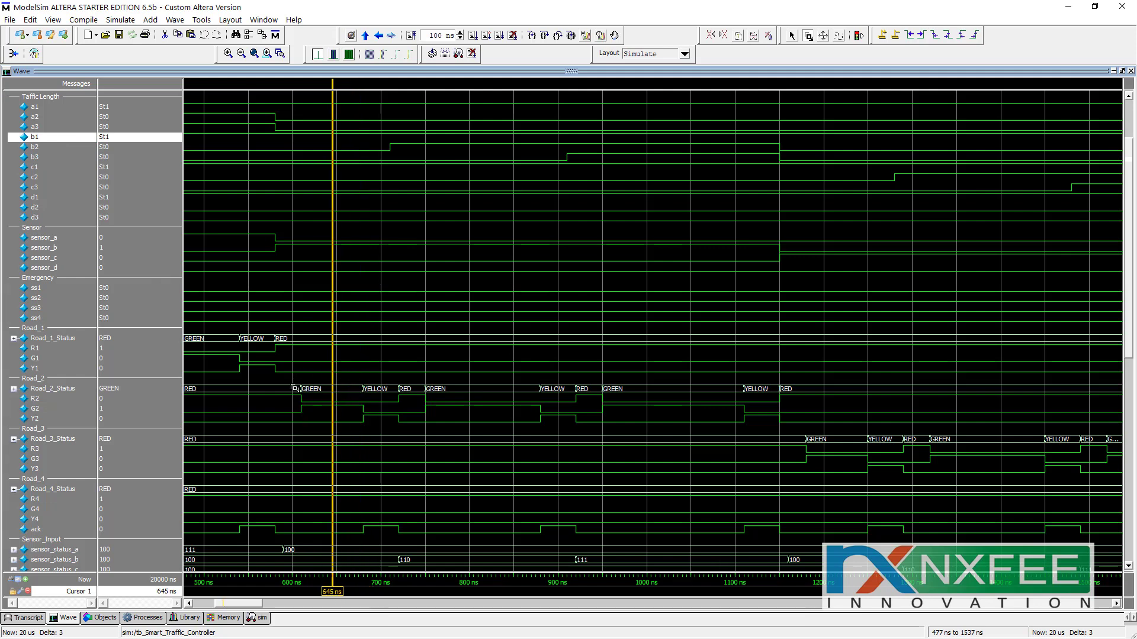
{"action": "left_click_drag", "start_coordinate": [55, 153], "coordinate": [304, 155], "text": "ctrl"}
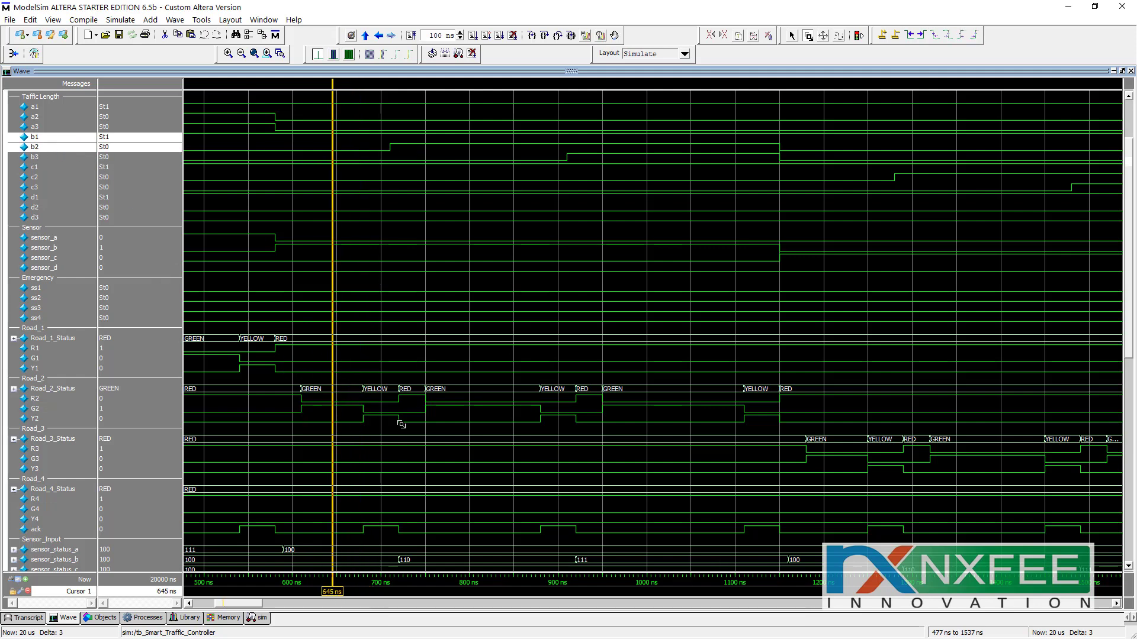
{"action": "left_click_drag", "start_coordinate": [401, 424], "coordinate": [337, 402]}
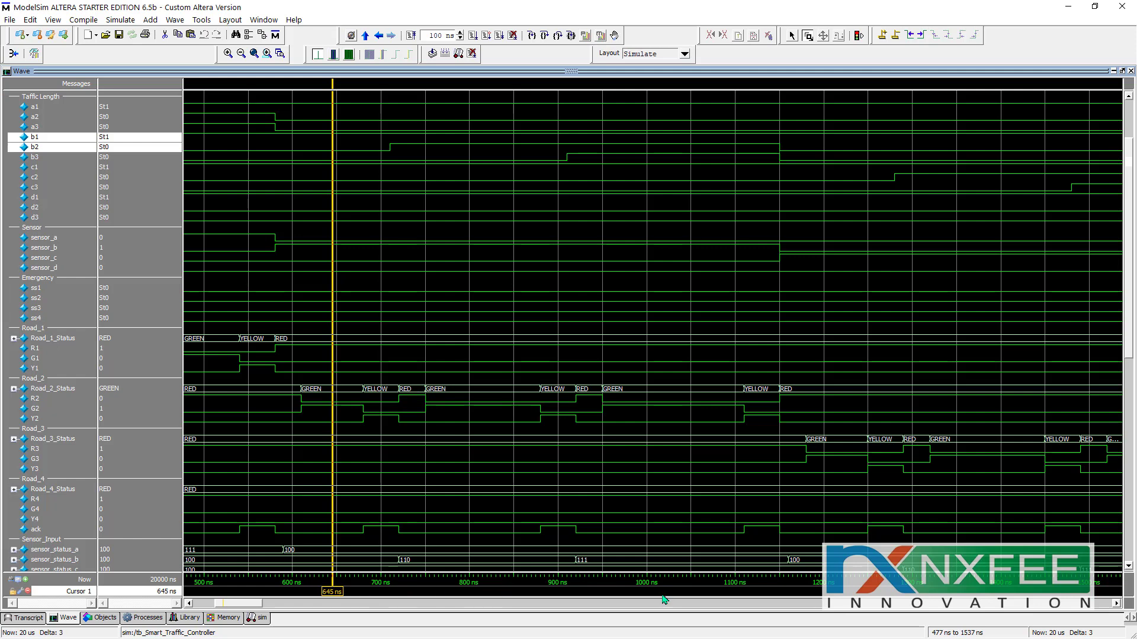
{"action": "left_click", "coordinate": [680, 592]}
{"action": "left_click_drag", "start_coordinate": [683, 591], "coordinate": [673, 594]}
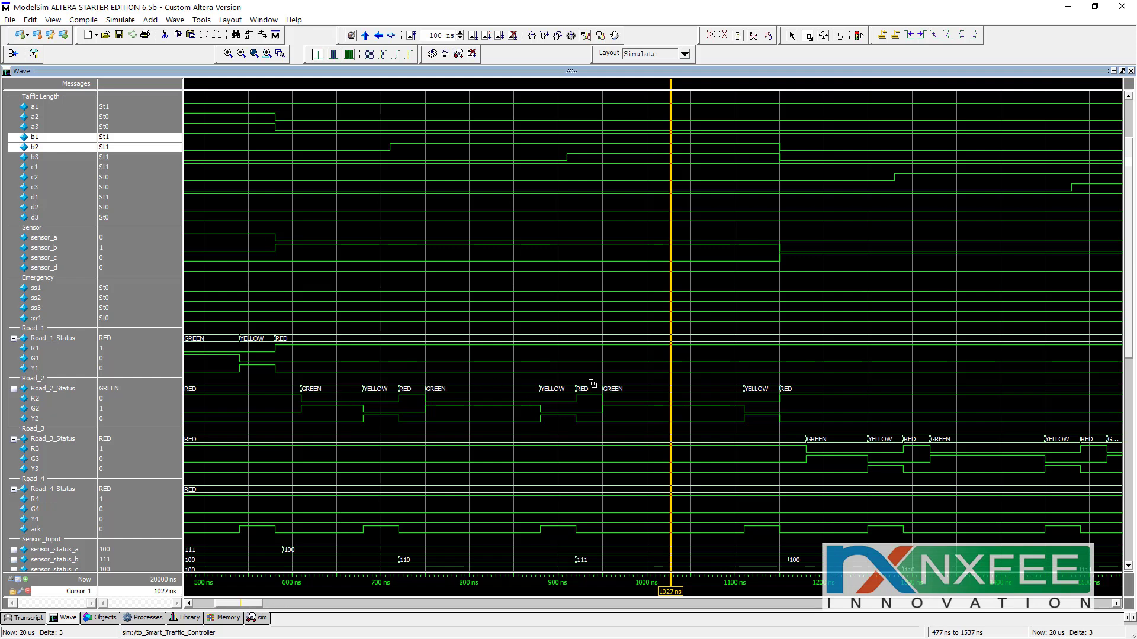
Add b3 and Road_3_Status to the highlighted signals, with the cursor moved to about 1198 ns
{"action": "left_click", "coordinate": [1116, 604]}
{"action": "left_click", "coordinate": [1116, 604]}
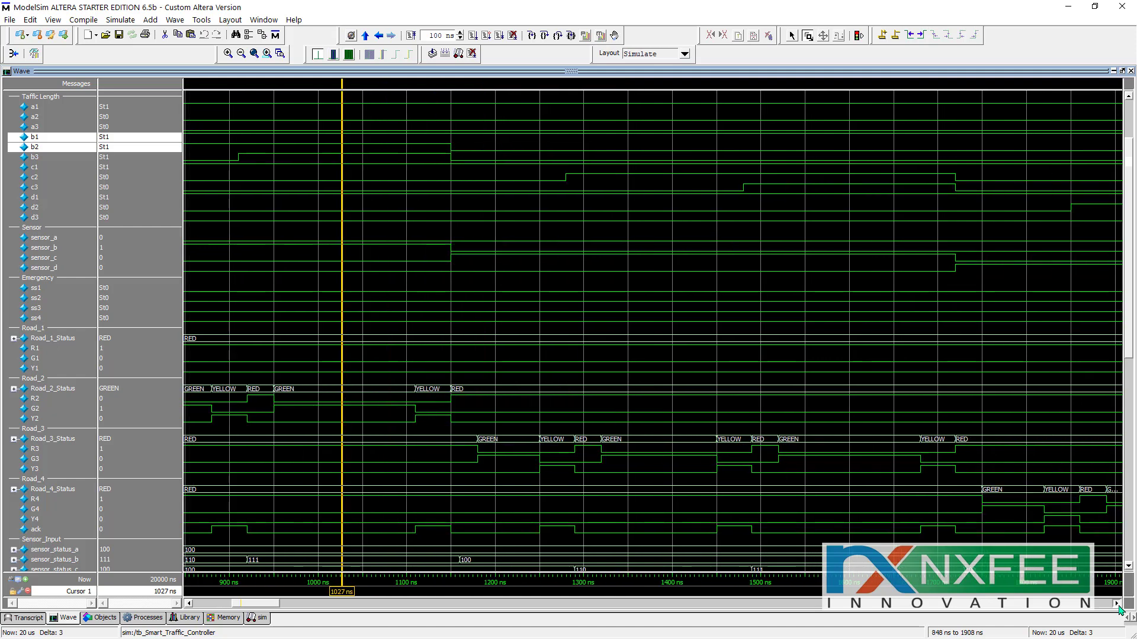
{"action": "left_click", "coordinate": [436, 156], "text": "ctrl"}
{"action": "left_click_drag", "start_coordinate": [439, 599], "coordinate": [496, 602]}
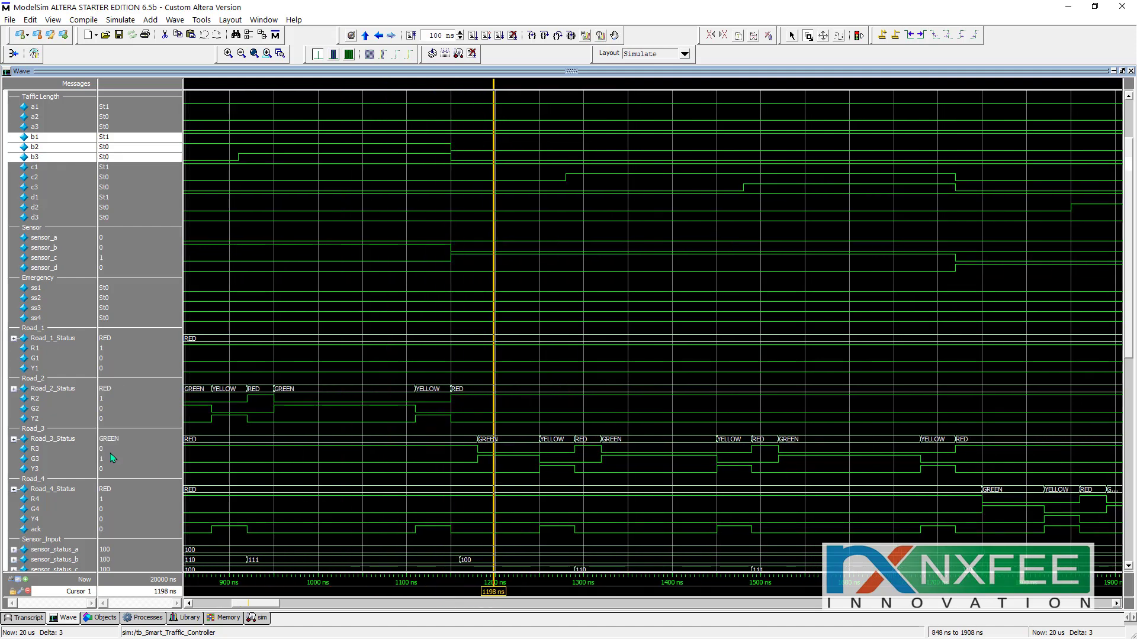
{"action": "left_click", "coordinate": [509, 441], "text": "ctrl"}
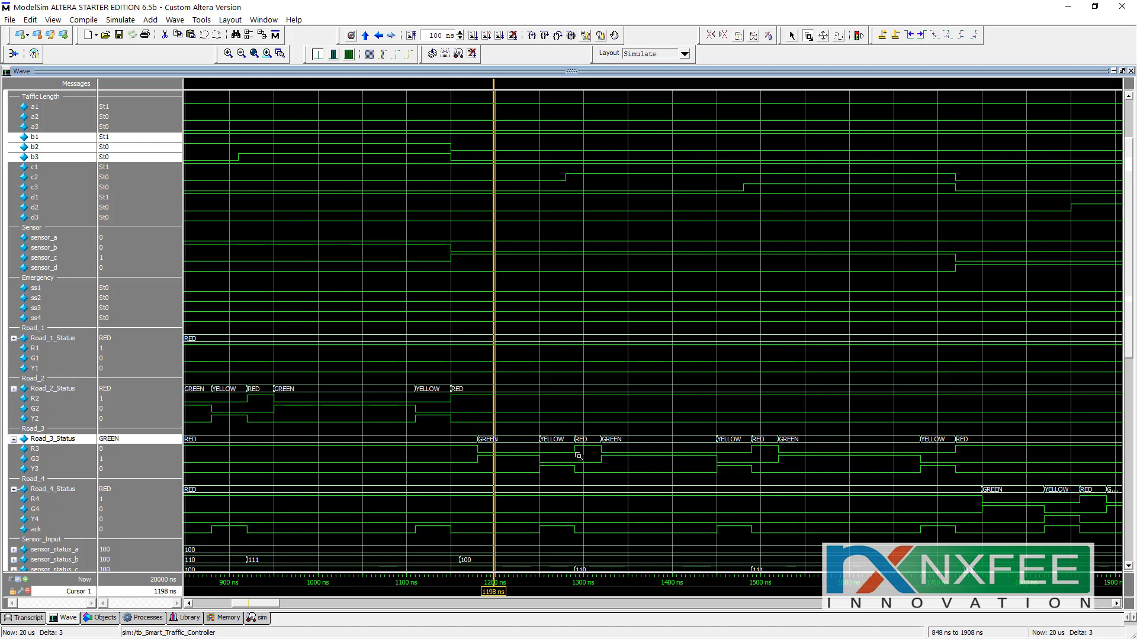
Move the cursor to about 1797 ns and then to about 2053 ns, where emergency signal ss1 rises
{"action": "left_click_drag", "start_coordinate": [780, 432], "coordinate": [516, 266]}
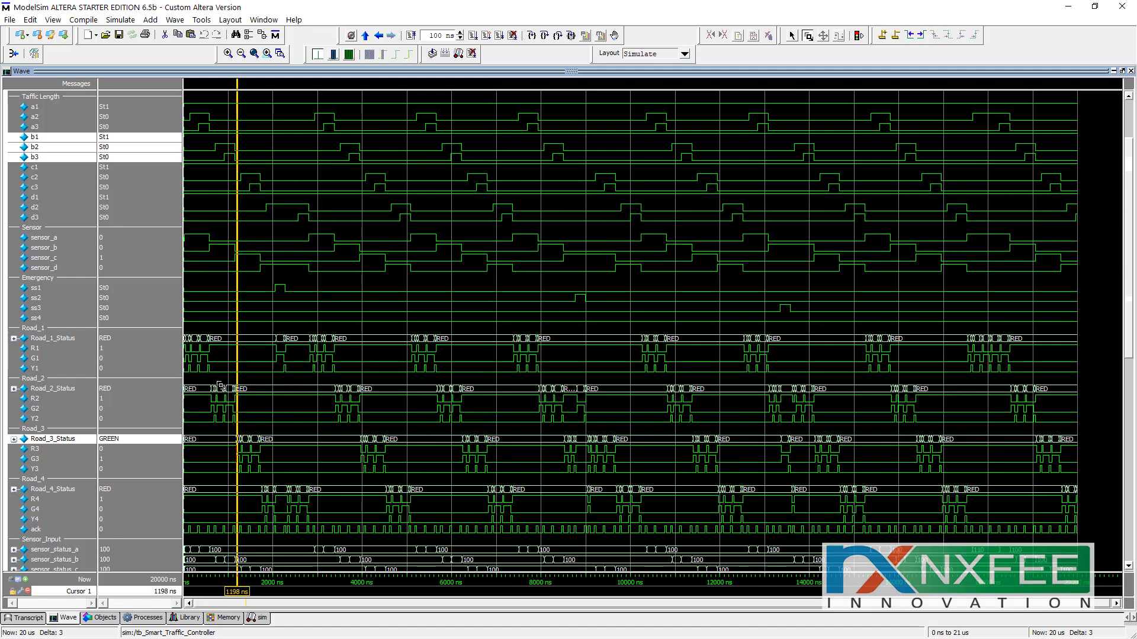
{"action": "left_click_drag", "start_coordinate": [187, 342], "coordinate": [398, 474]}
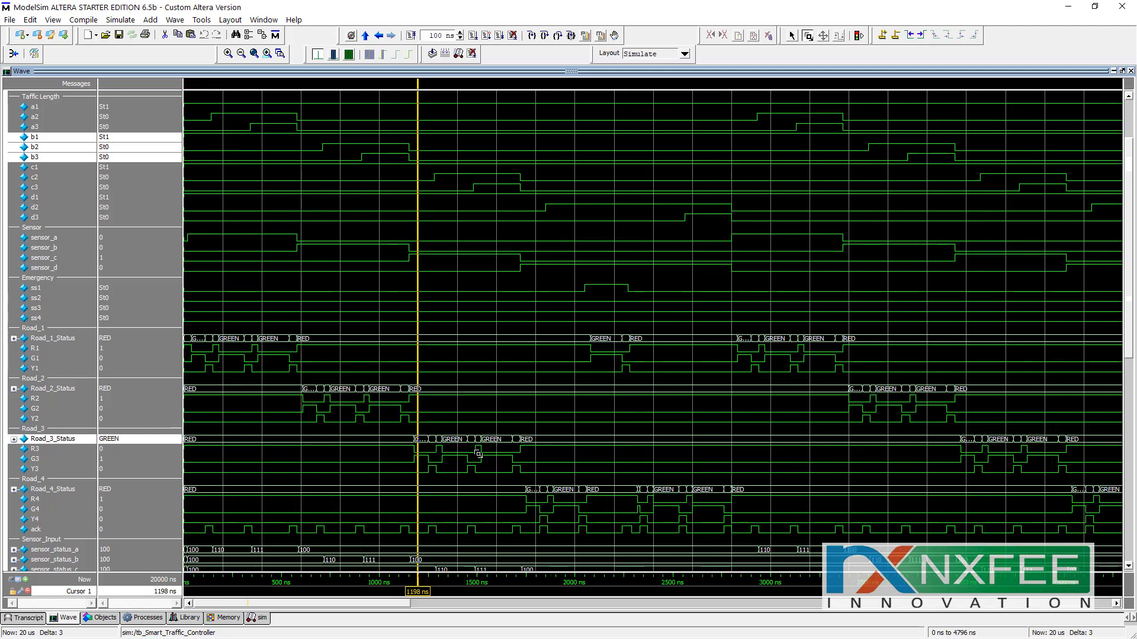
{"action": "mouse_move", "coordinate": [418, 591]}
{"action": "left_mouse_down"}
{"action": "mouse_move", "coordinate": [529, 595]}
{"action": "mouse_move", "coordinate": [535, 584]}
{"action": "left_mouse_up"}
{"action": "left_click_drag", "start_coordinate": [507, 487], "coordinate": [826, 533]}
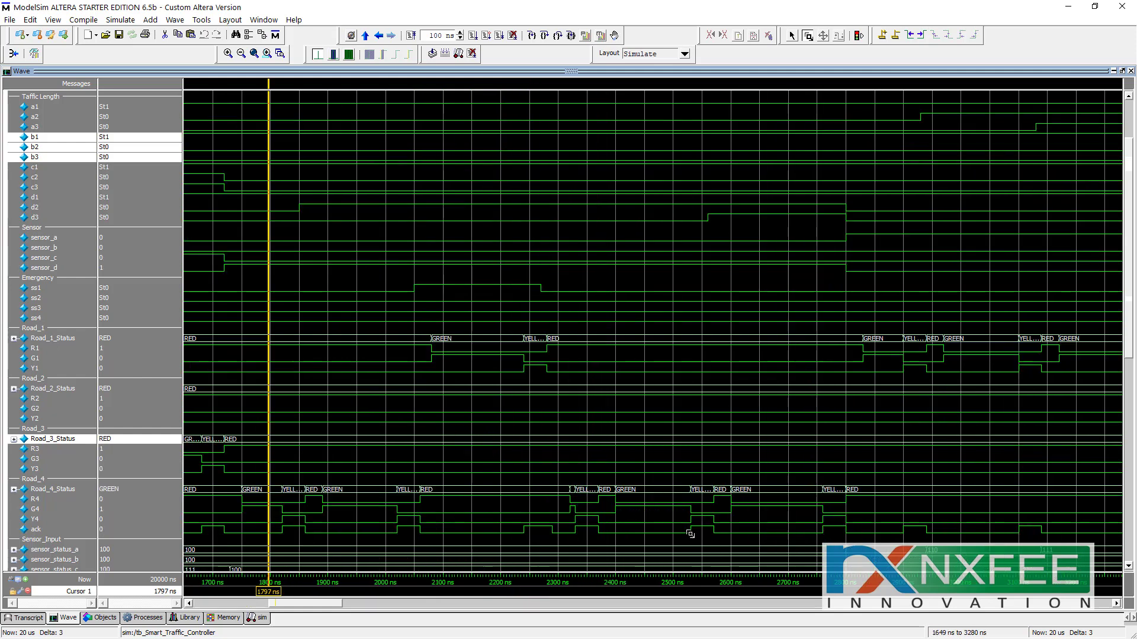
{"action": "left_click_drag", "start_coordinate": [278, 594], "coordinate": [417, 588]}
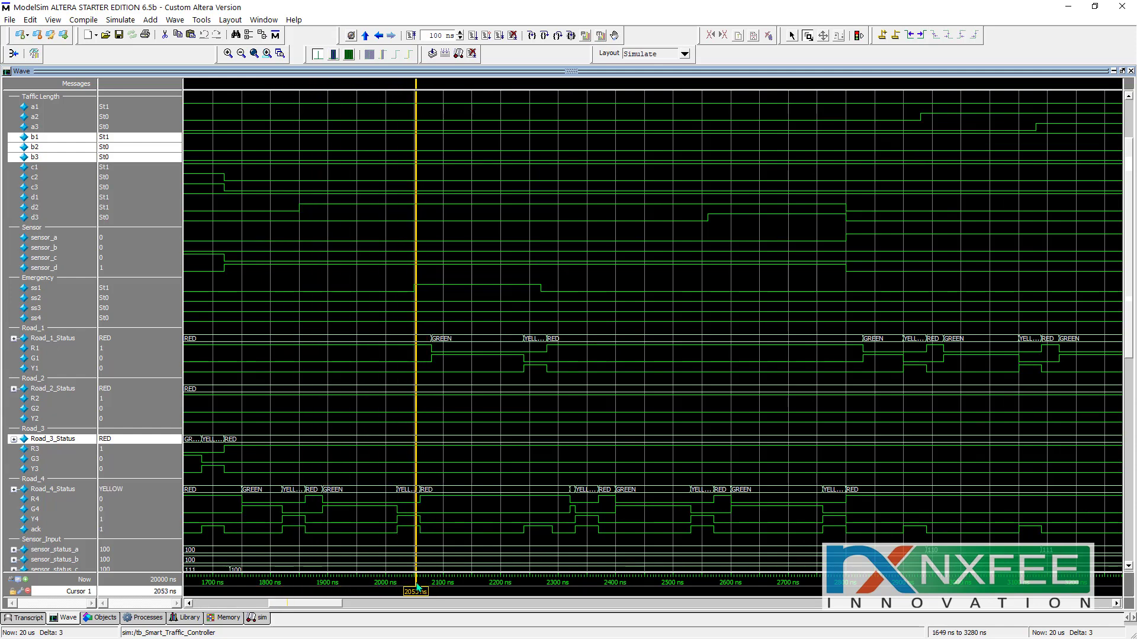
Highlight ss1 and Road_1_Status, advancing the cursor to about 2099 ns to check Road_1's response to the emergency
{"action": "left_click", "coordinate": [49, 291]}
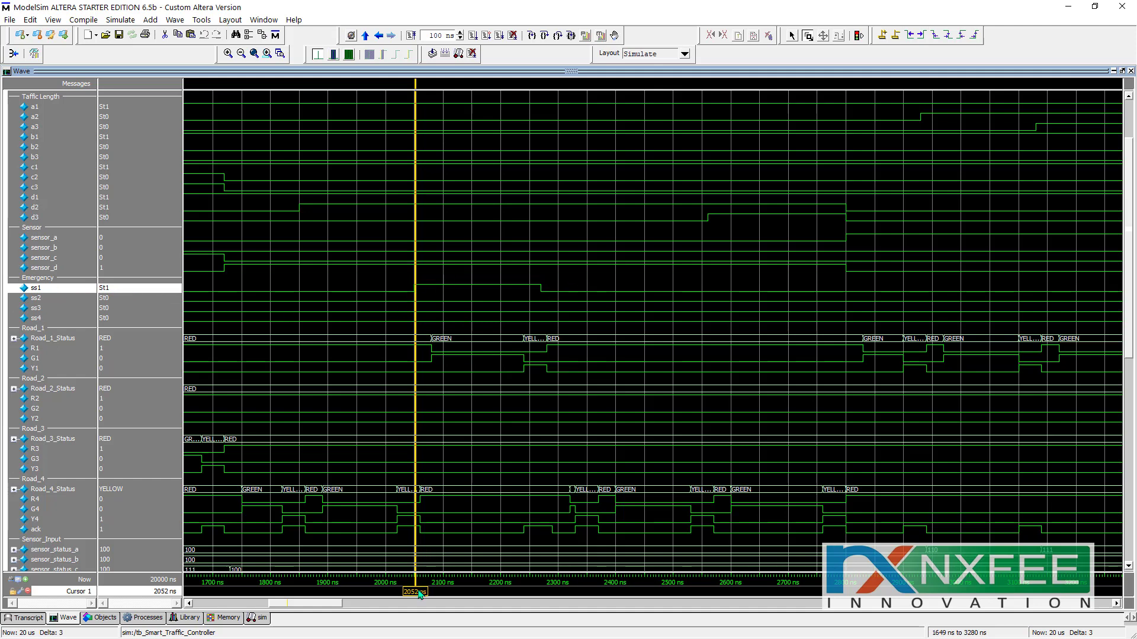
{"action": "left_click_drag", "start_coordinate": [419, 594], "coordinate": [429, 594]}
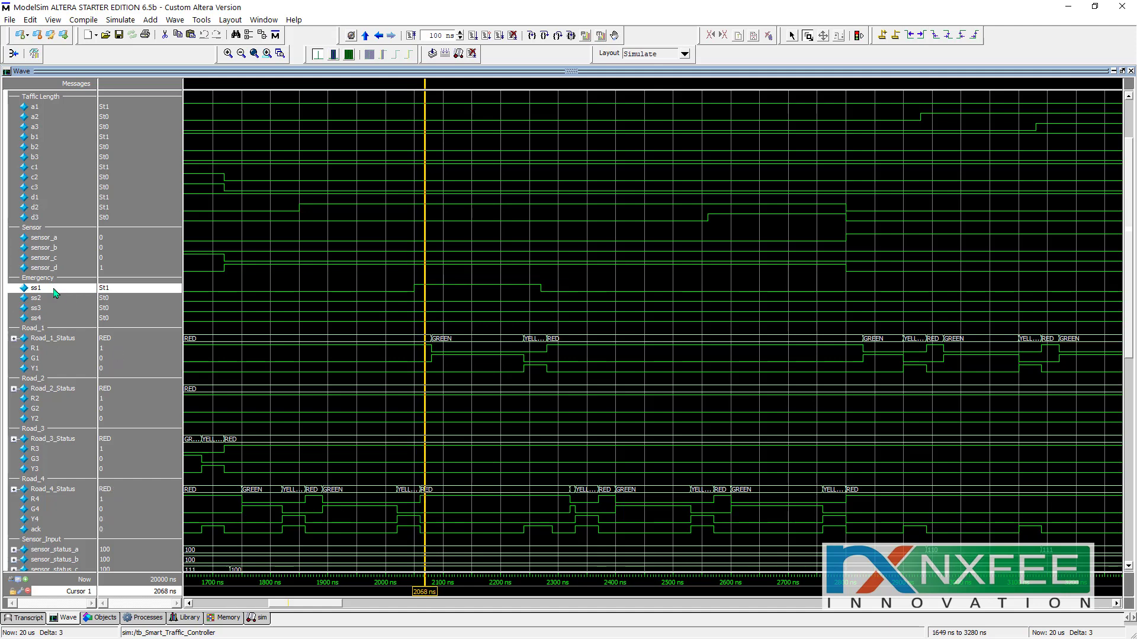
{"action": "left_click", "coordinate": [66, 339], "text": "ctrl"}
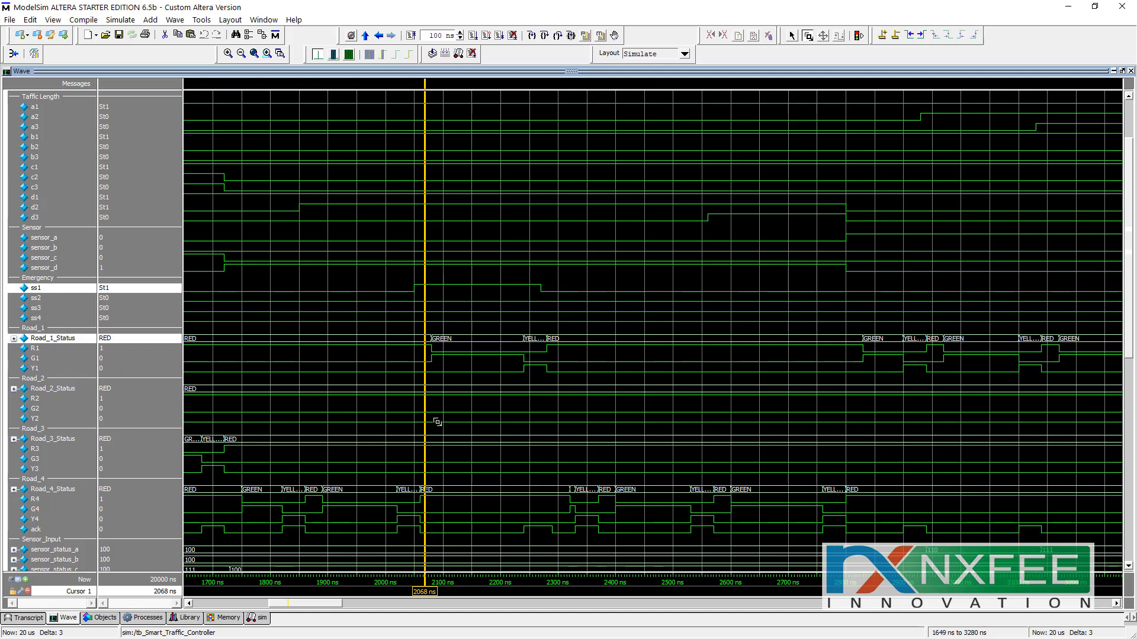
{"action": "left_click_drag", "start_coordinate": [431, 595], "coordinate": [444, 591]}
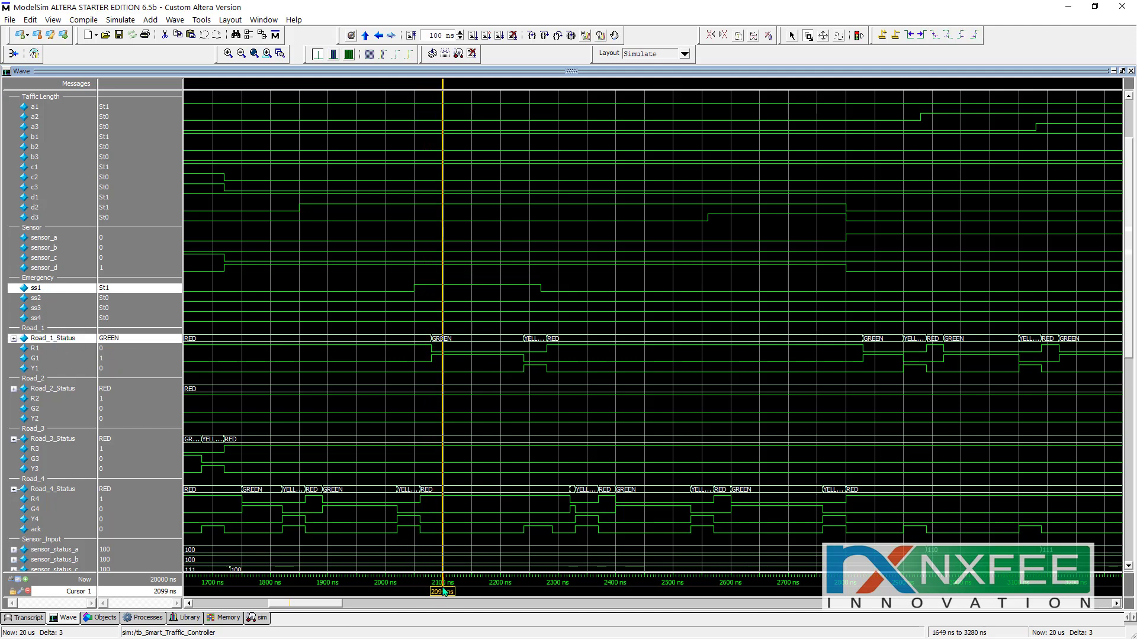
Add Road_4_Status to the highlighted signals and advance the cursor to about 2188 ns, then to about 2829 ns
{"action": "left_click", "coordinate": [62, 491], "text": "ctrl"}
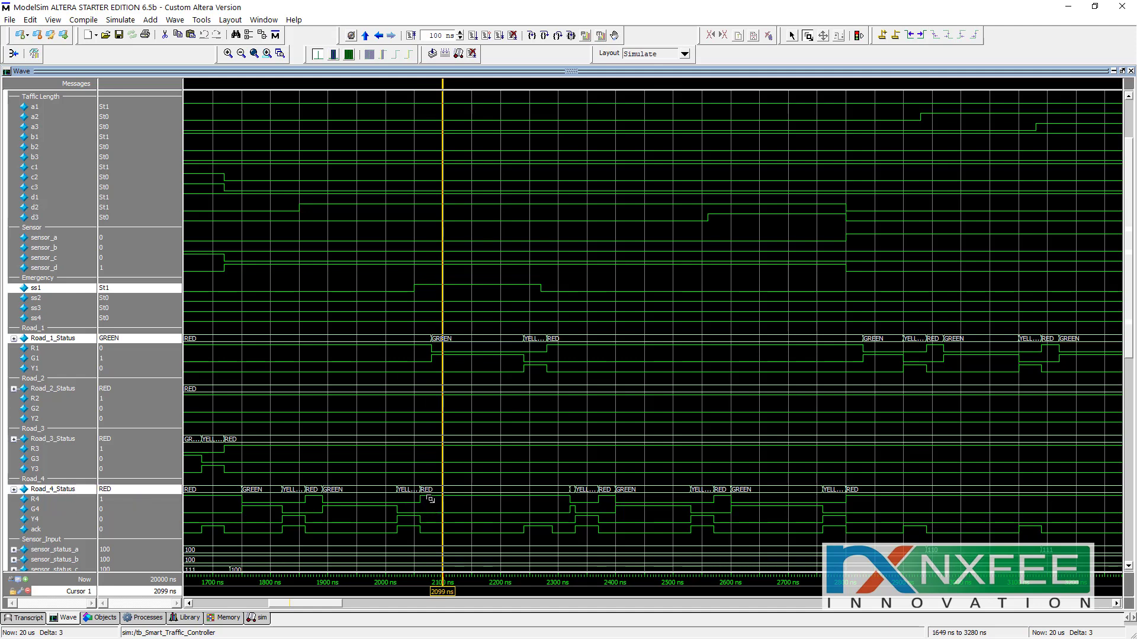
{"action": "left_click_drag", "start_coordinate": [443, 597], "coordinate": [496, 599]}
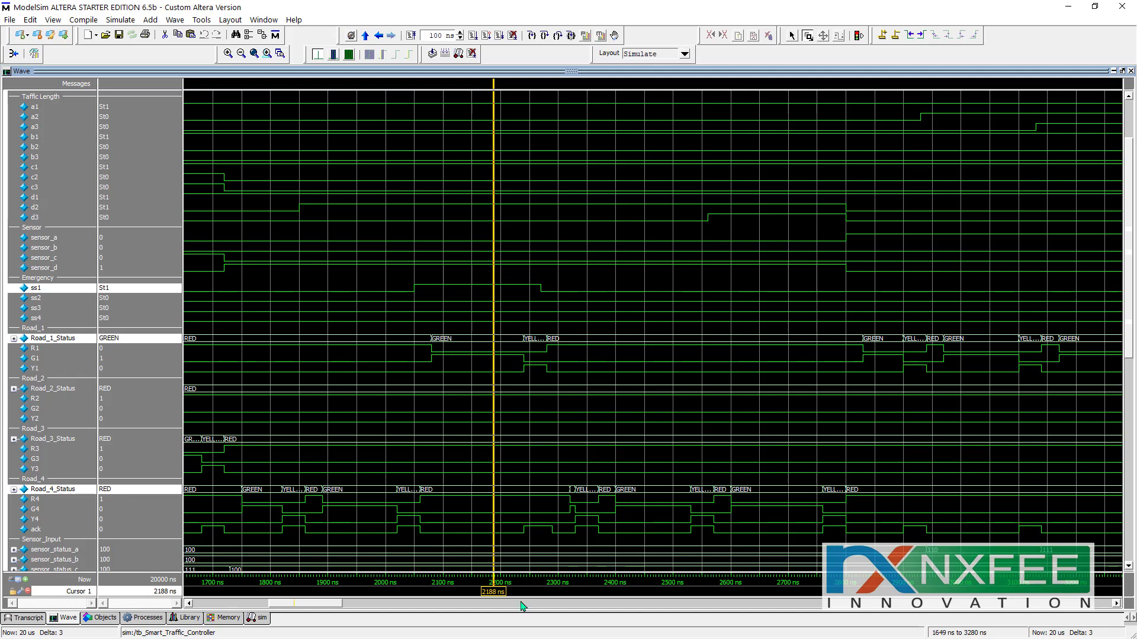
{"action": "left_click_drag", "start_coordinate": [495, 601], "coordinate": [867, 583]}
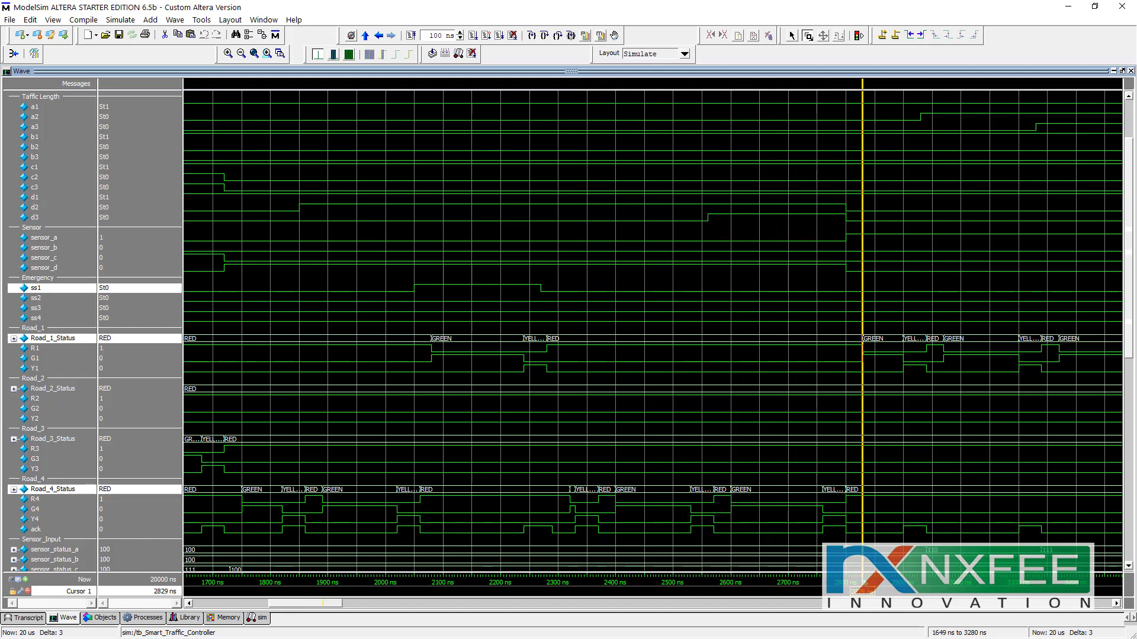
Highlight emergency signal ss2 and place the cursor on its pulse at about 8903 ns to examine Road_2's response
{"action": "middle_click_drag", "start_coordinate": [886, 452], "coordinate": [432, 288]}
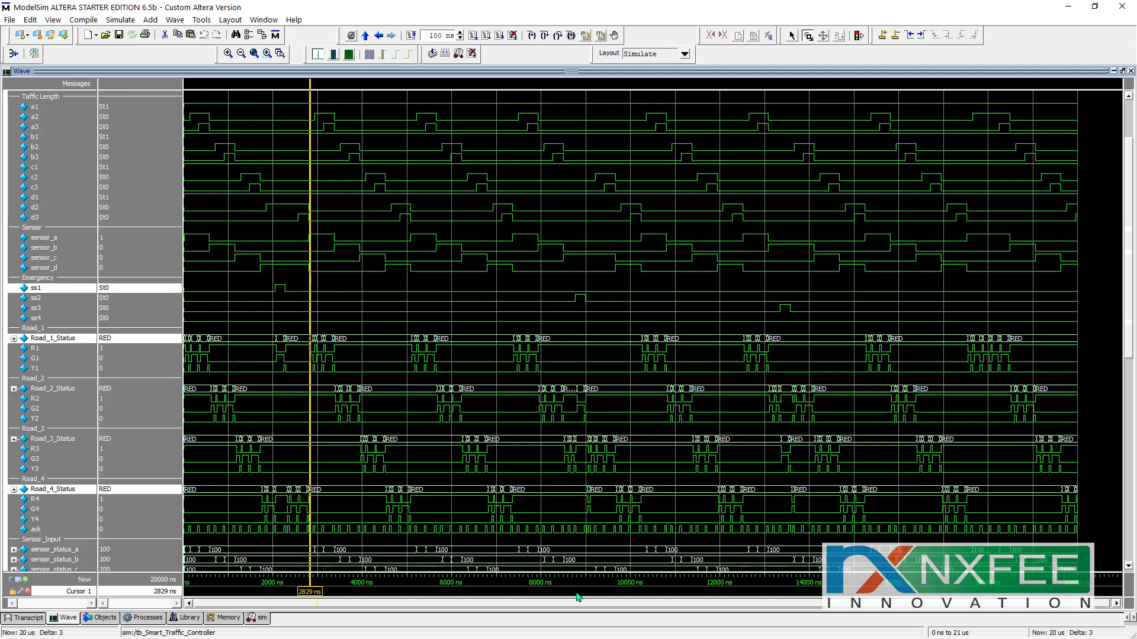
{"action": "mouse_move", "coordinate": [578, 596]}
{"action": "left_mouse_down"}
{"action": "mouse_move", "coordinate": [596, 596]}
{"action": "mouse_move", "coordinate": [582, 597]}
{"action": "left_mouse_up"}
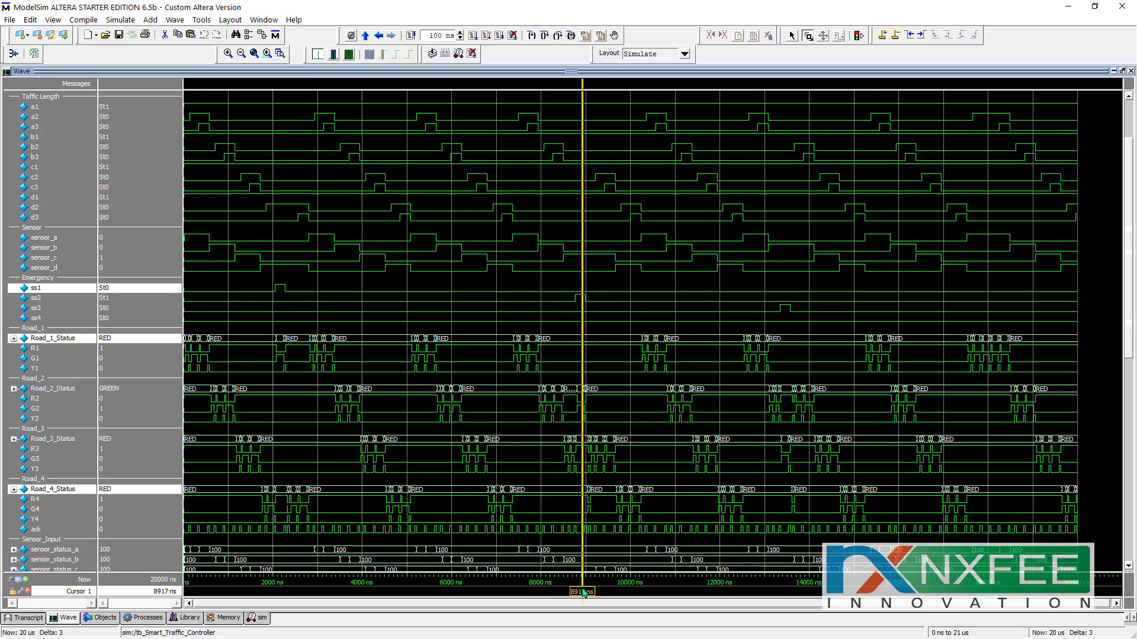
{"action": "left_click", "coordinate": [68, 302]}
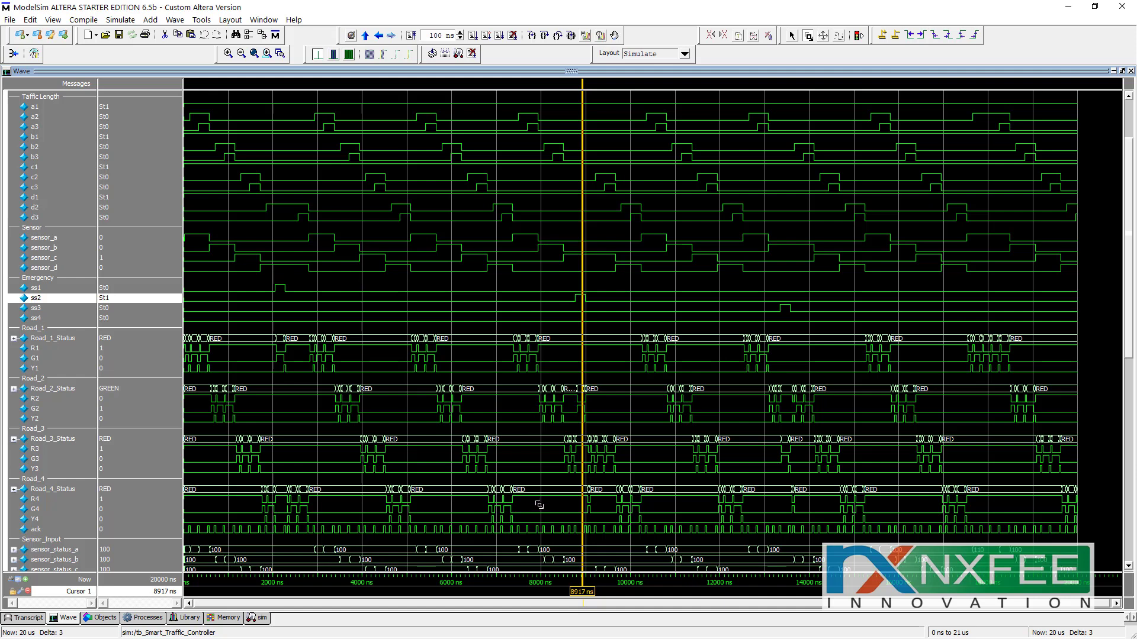
{"action": "left_click_drag", "start_coordinate": [582, 592], "coordinate": [584, 597]}
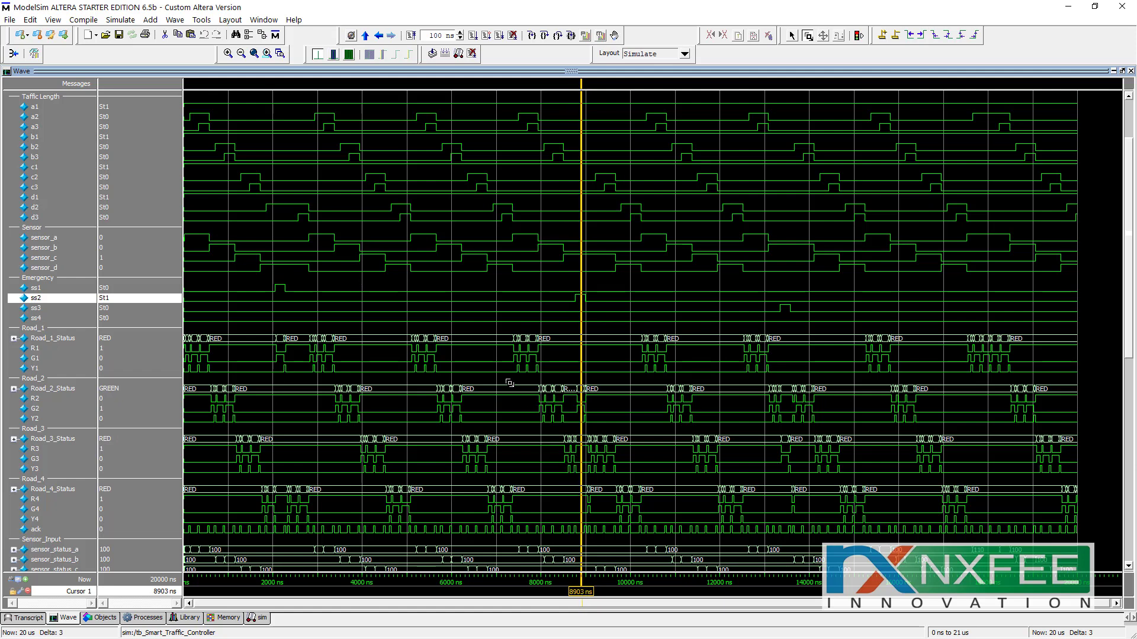
{"action": "left_click_drag", "start_coordinate": [507, 382], "coordinate": [723, 450]}
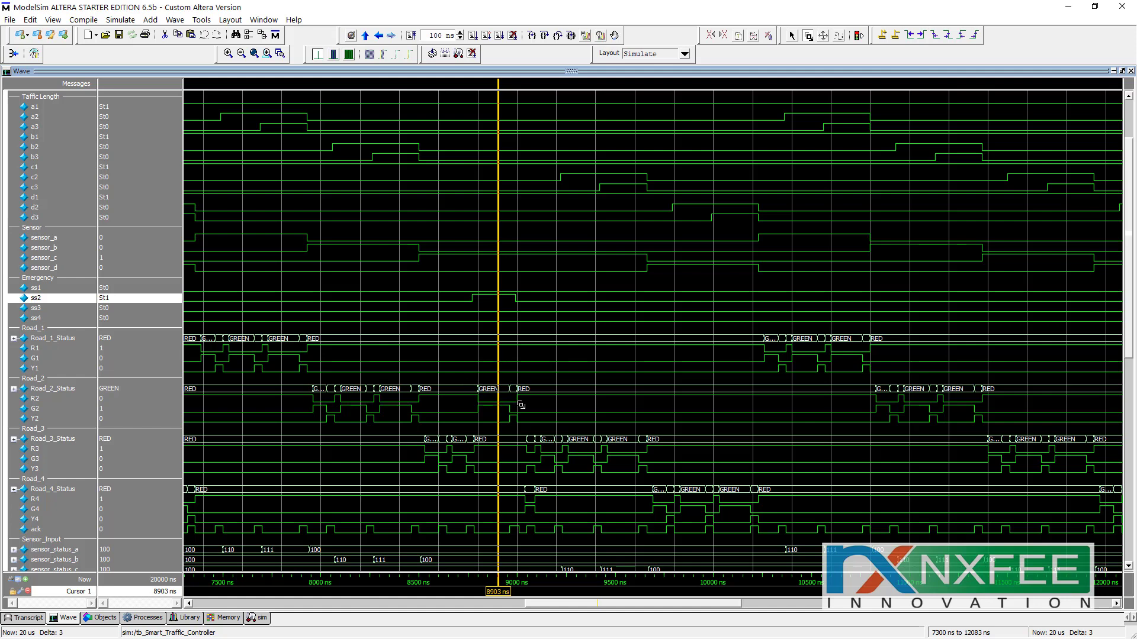
Move the cursor to the ss3 emergency pulse at about 13501 ns and highlight ss3 to check Road_3's response
{"action": "left_click_drag", "start_coordinate": [521, 406], "coordinate": [429, 328]}
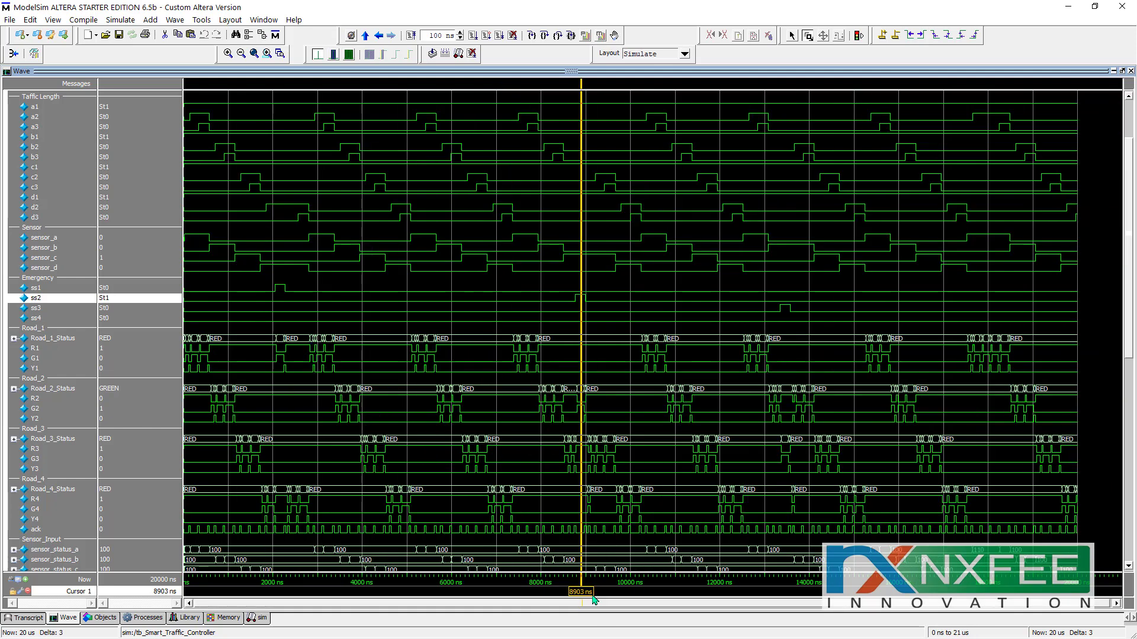
{"action": "left_click_drag", "start_coordinate": [595, 601], "coordinate": [788, 595]}
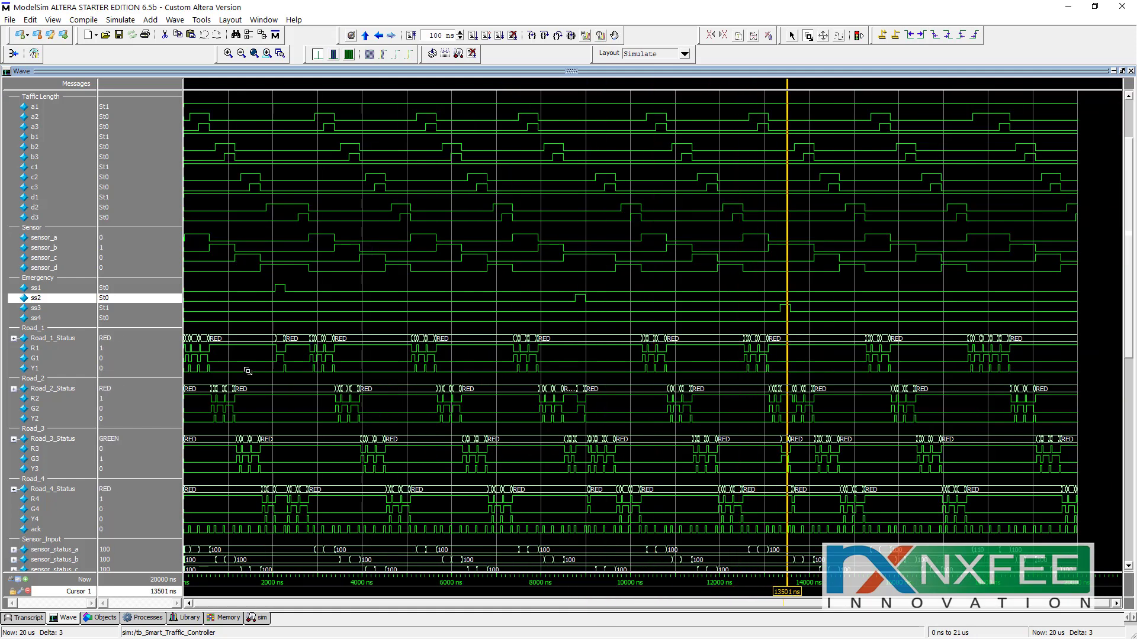
{"action": "left_click", "coordinate": [92, 310]}
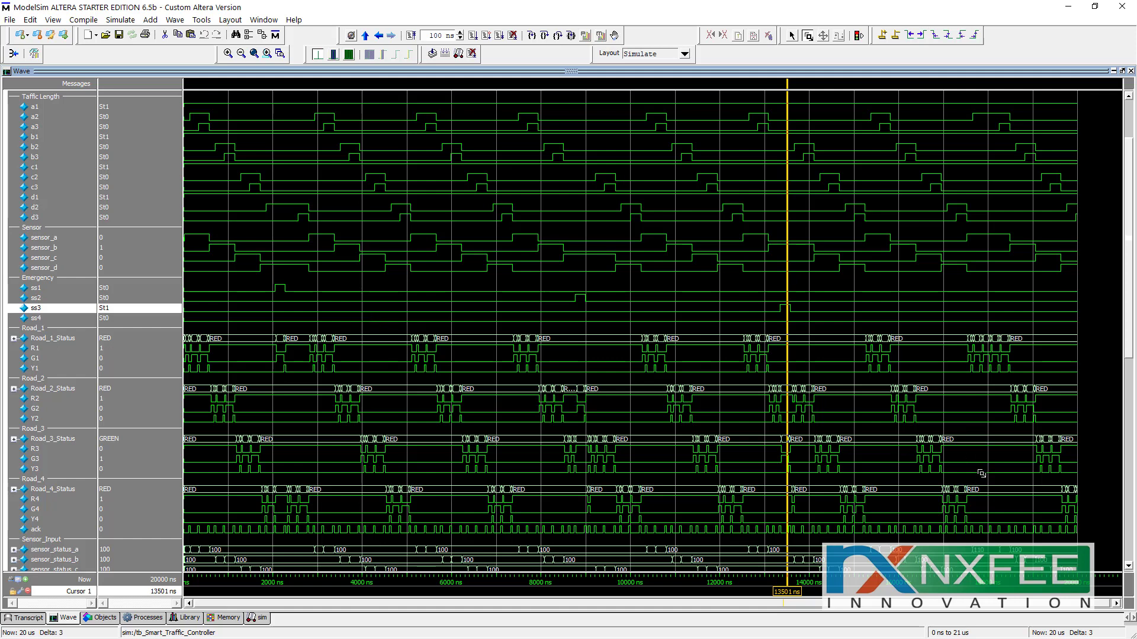
{"action": "mouse_move", "coordinate": [981, 474]}
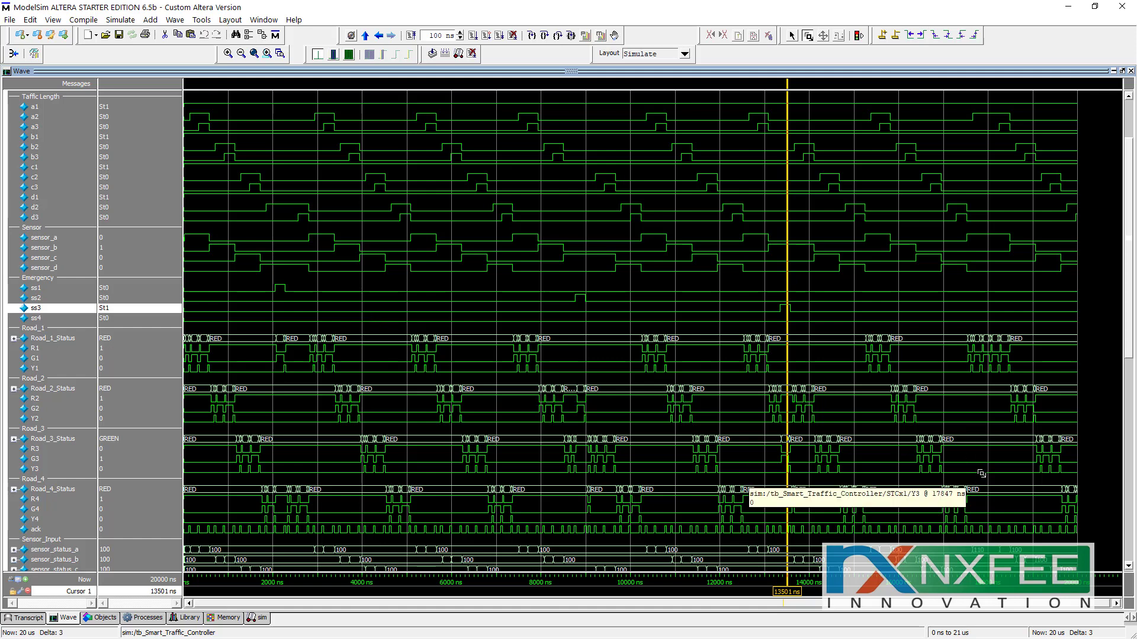
Switch to ISE Project Navigator, open the Synthesis Report, search it for "Delay" and highlight the delay value under the clk timing constraint
{"action": "key", "text": "alt+Tab"}
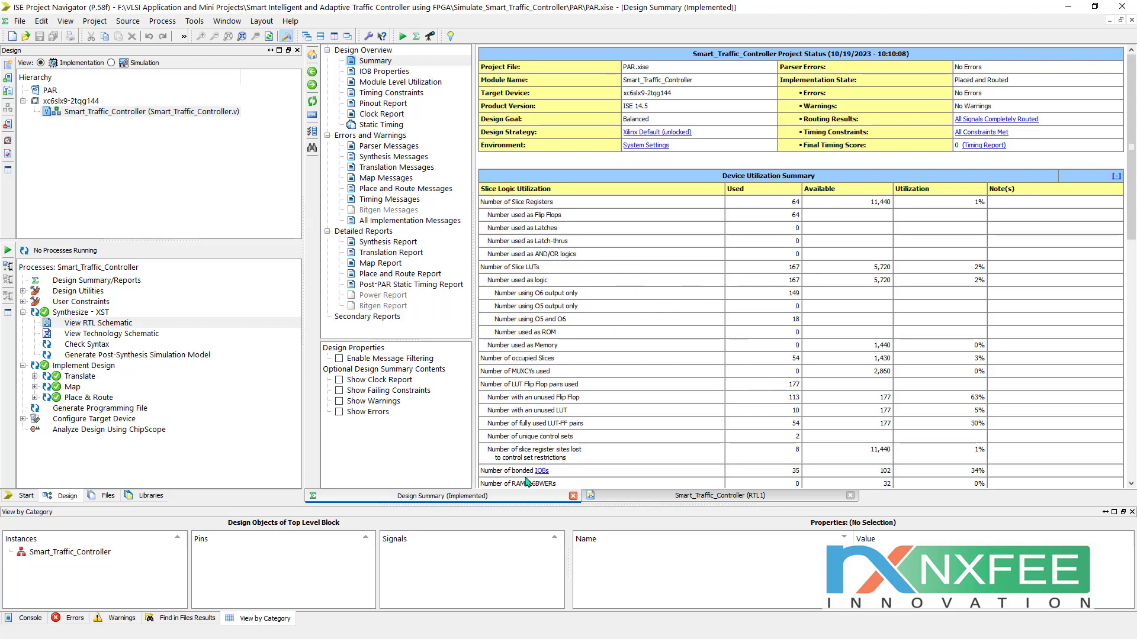
{"action": "left_click", "coordinate": [406, 243]}
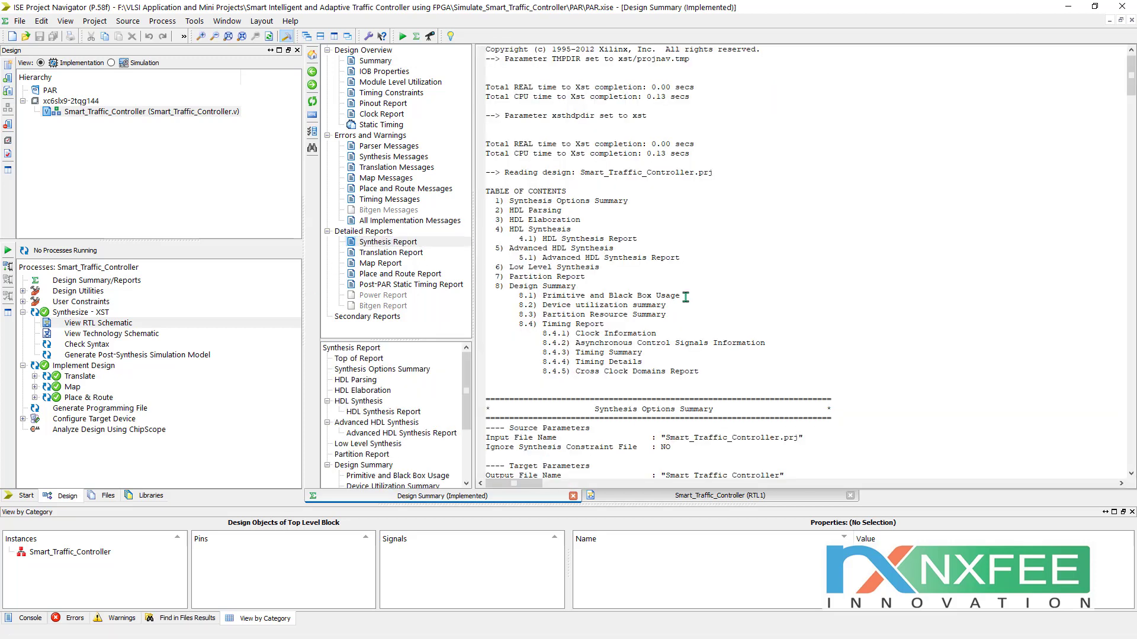
{"action": "key", "text": "ctrl+f"}
{"action": "left_click", "coordinate": [475, 483]}
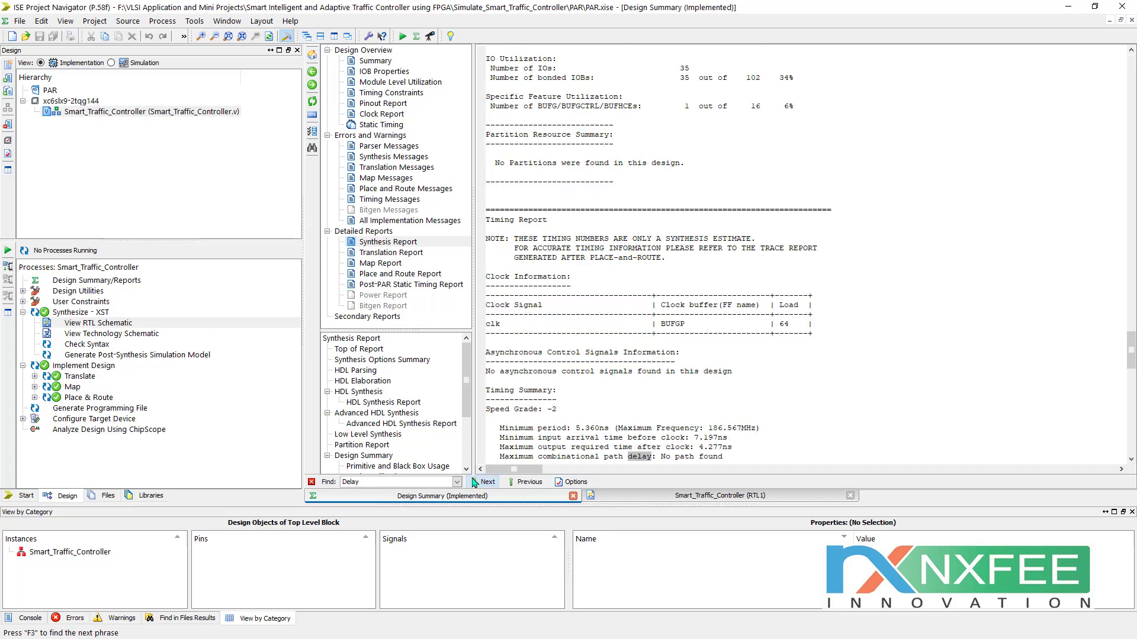
{"action": "left_click", "coordinate": [475, 482]}
{"action": "left_click_drag", "start_coordinate": [576, 400], "coordinate": [635, 400]}
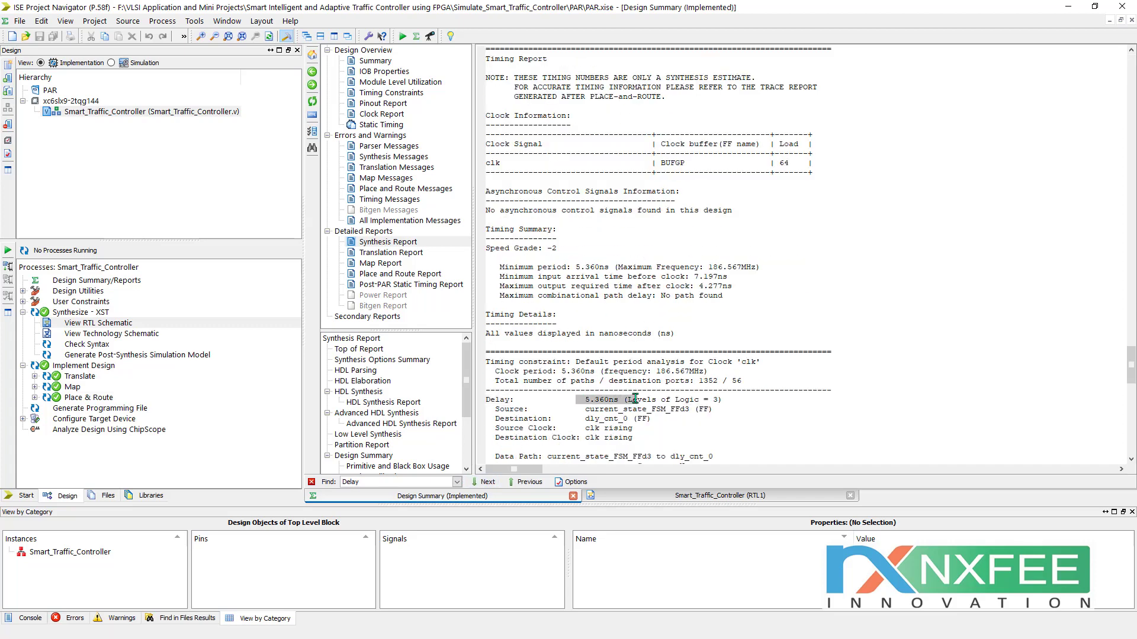
Show the Smart_Traffic_Controller RTL schematic, expand the top-level block into its internal logic and examine the upper part of the circuit
{"action": "left_click", "coordinate": [713, 498]}
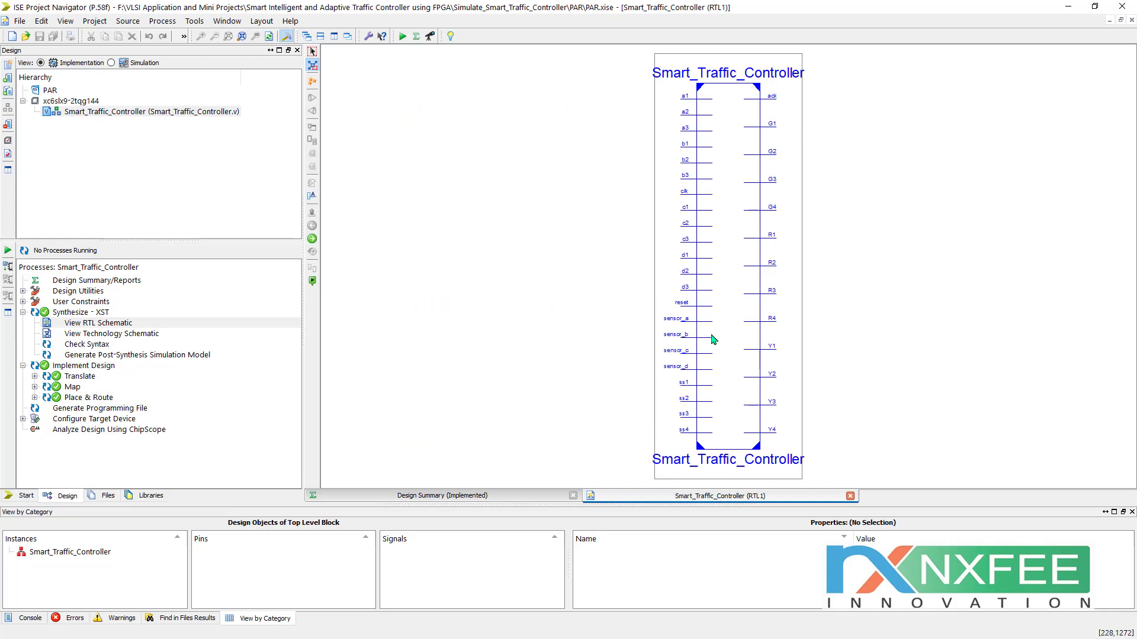
{"action": "left_click", "coordinate": [724, 296]}
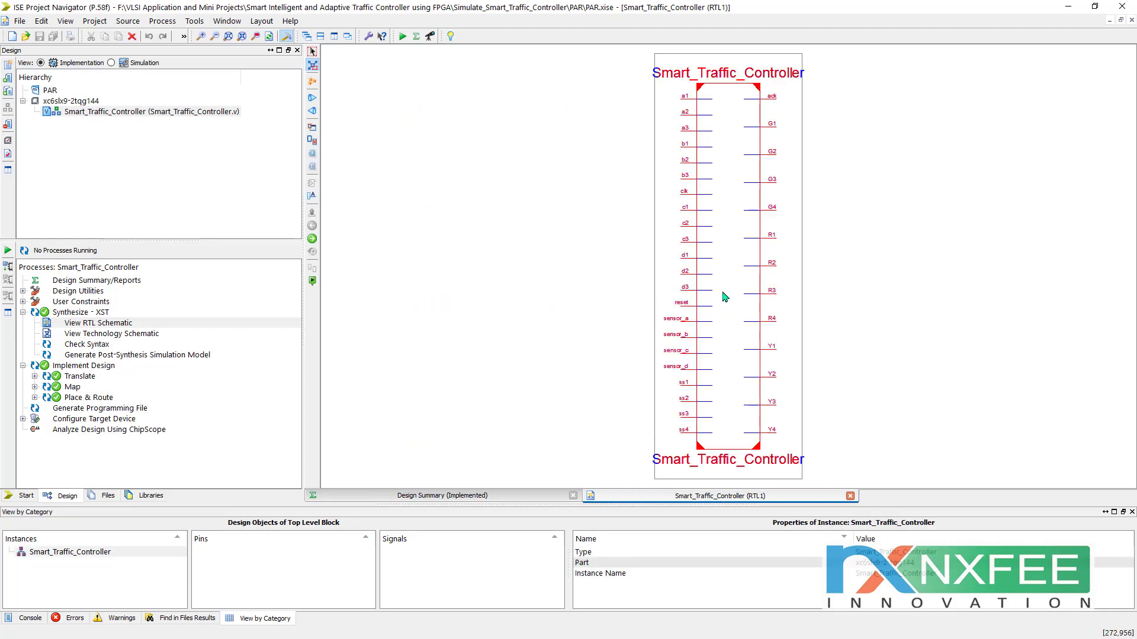
{"action": "double_click", "coordinate": [724, 296]}
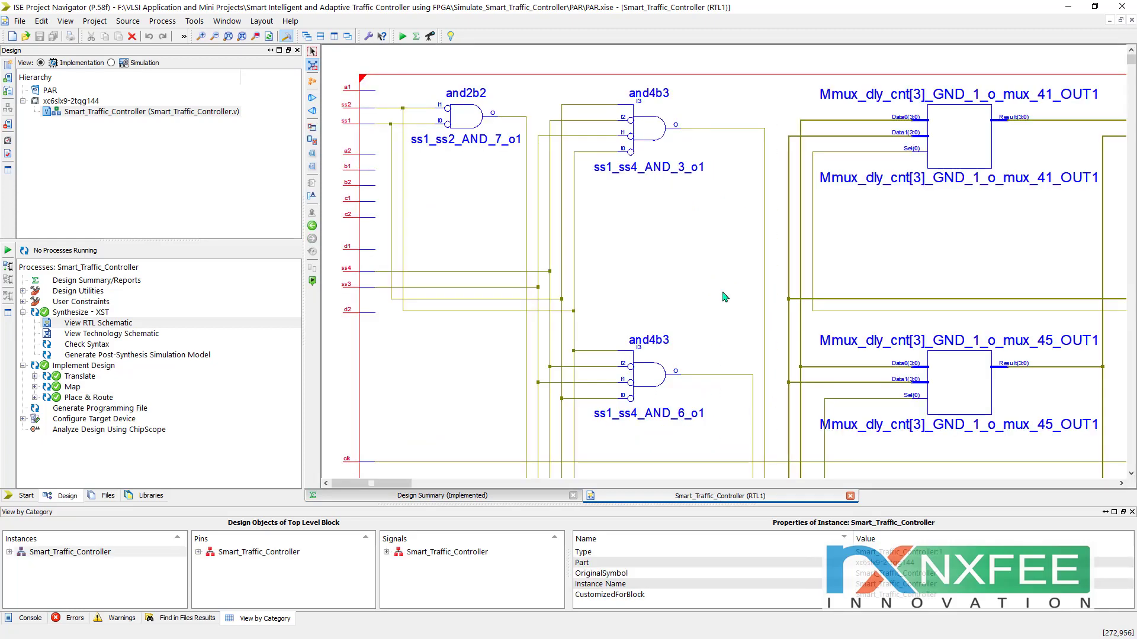
{"action": "left_click", "coordinate": [228, 37]}
{"action": "left_click_drag", "start_coordinate": [606, 128], "coordinate": [884, 271]}
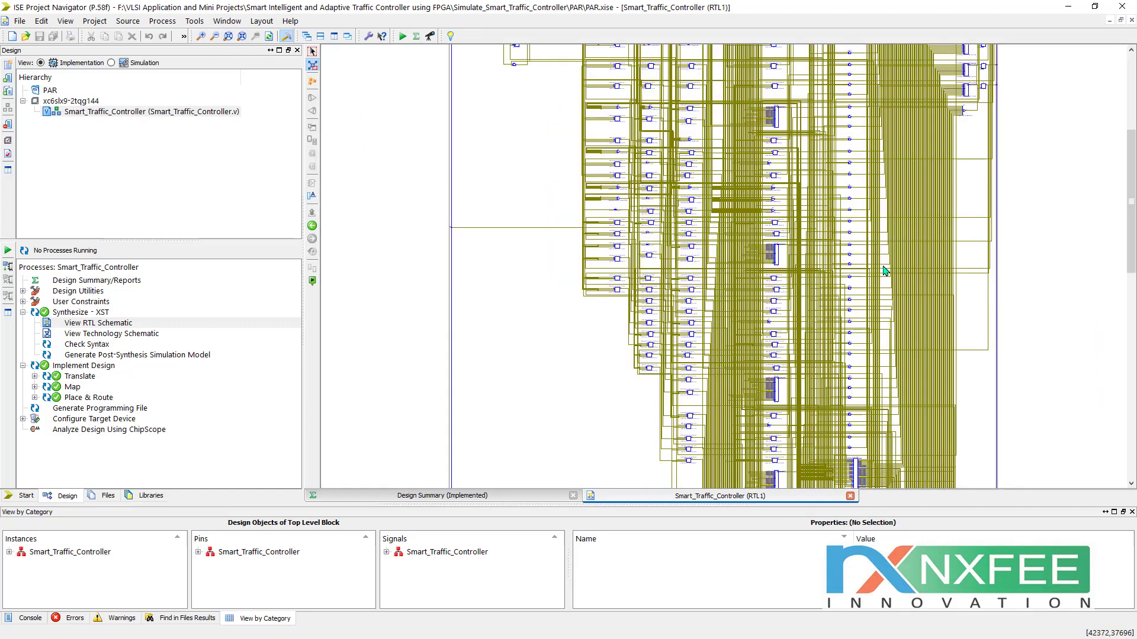
{"action": "scroll", "coordinate": [884, 270], "scroll_direction": "up", "scroll_amount": 4}
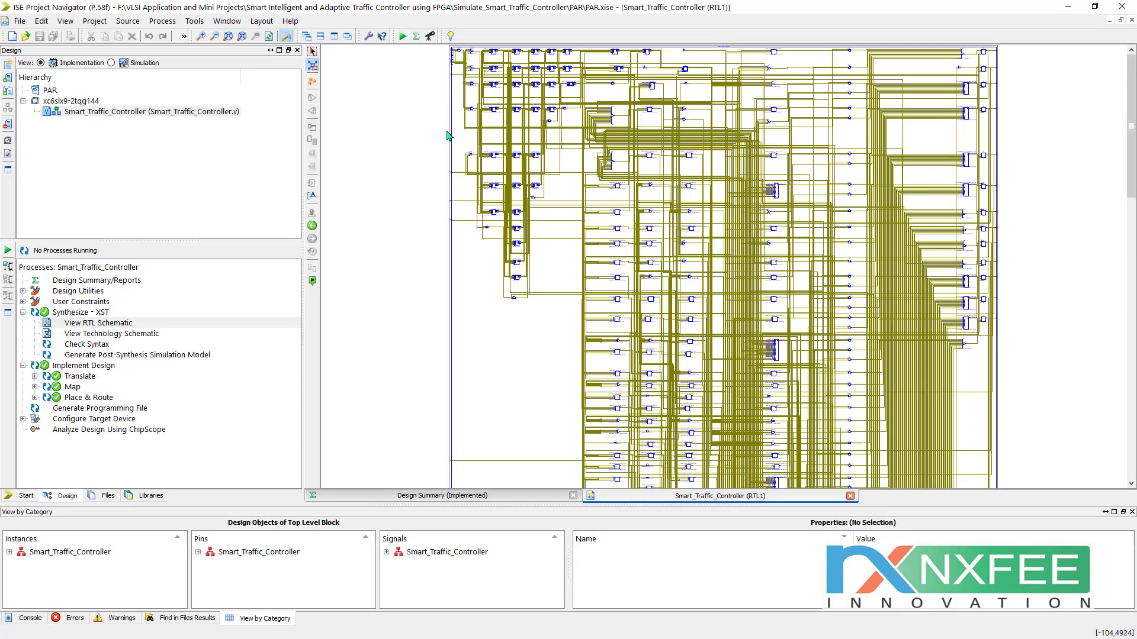
{"action": "left_click_drag", "start_coordinate": [447, 129], "coordinate": [1035, 359]}
{"action": "scroll", "coordinate": [579, 434], "scroll_direction": "up", "scroll_amount": 1}
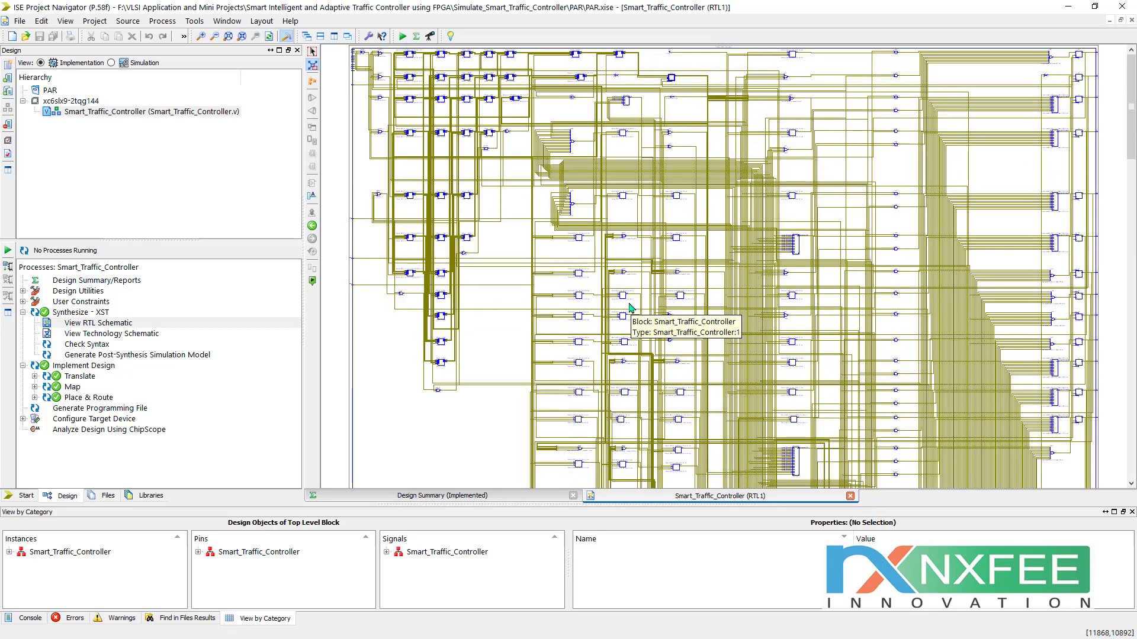
Open the design in XPower Analyzer to view its power summary
{"action": "left_click", "coordinate": [195, 21]}
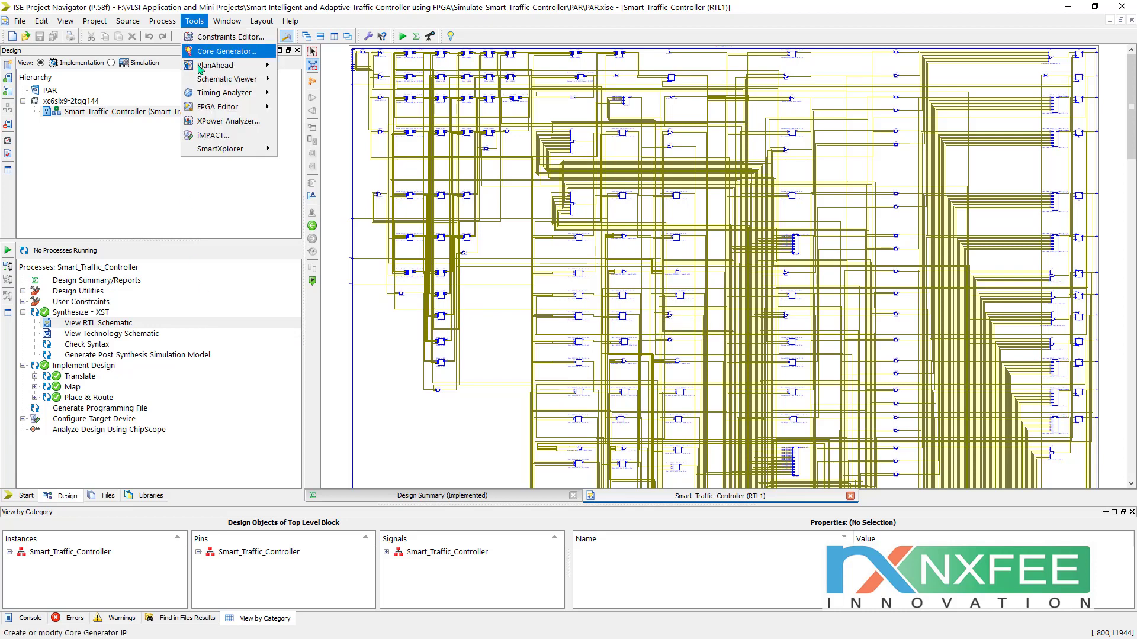
{"action": "left_click", "coordinate": [219, 122]}
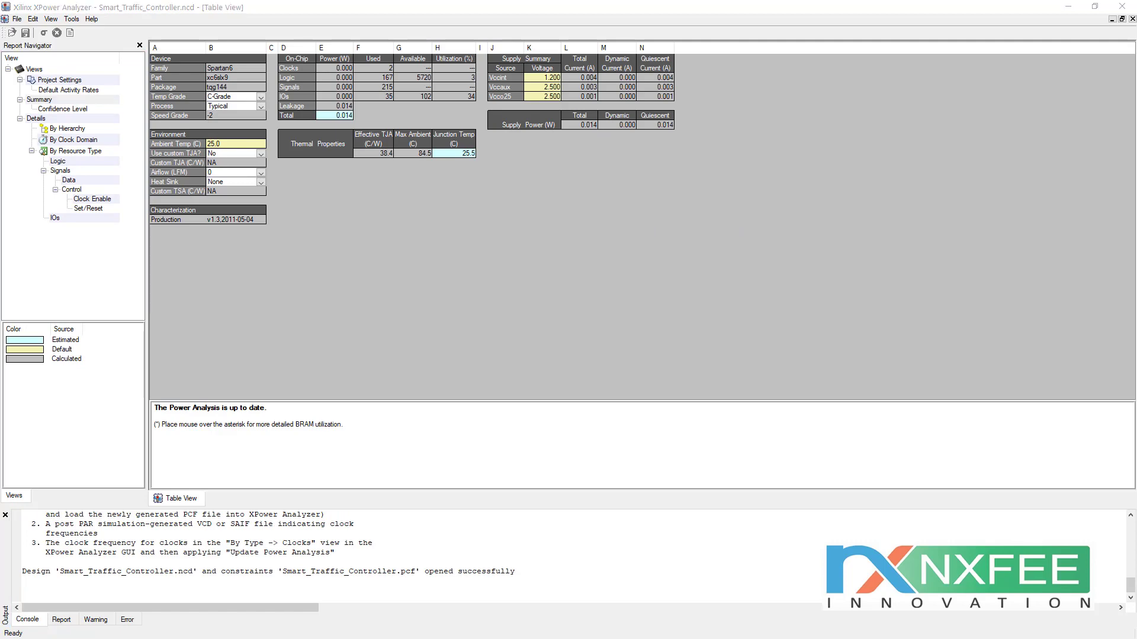
Switch to the Word paper and review it from the abstract through the traffic pass time table to the references
{"action": "key", "text": "alt+Tab"}
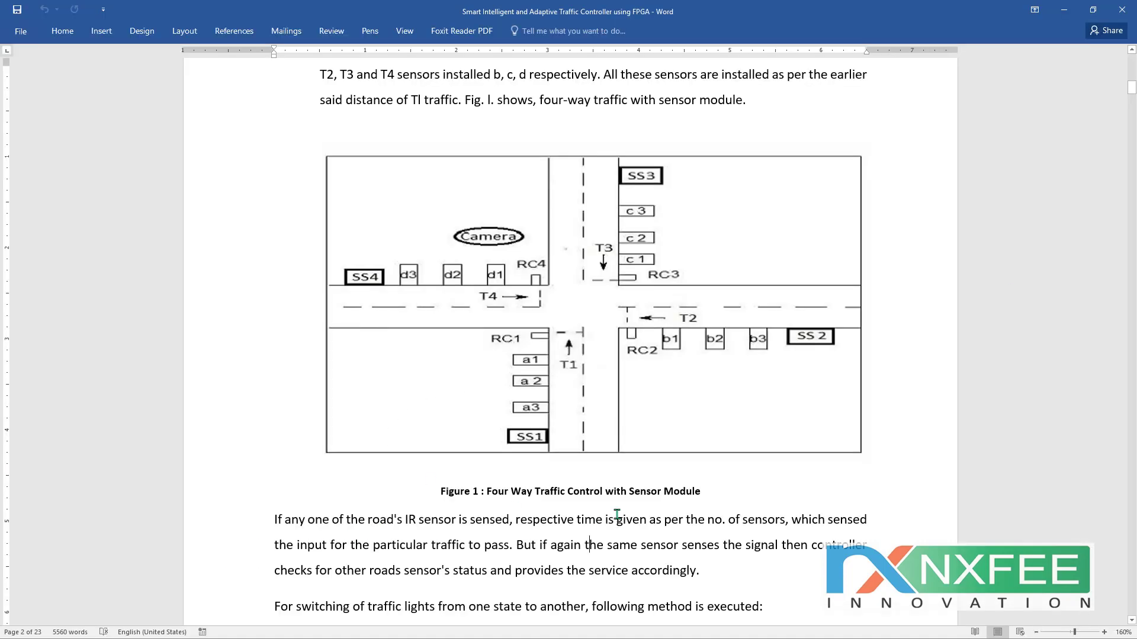
{"action": "scroll", "coordinate": [618, 517], "scroll_direction": "down", "scroll_amount": 5, "text": "ctrl"}
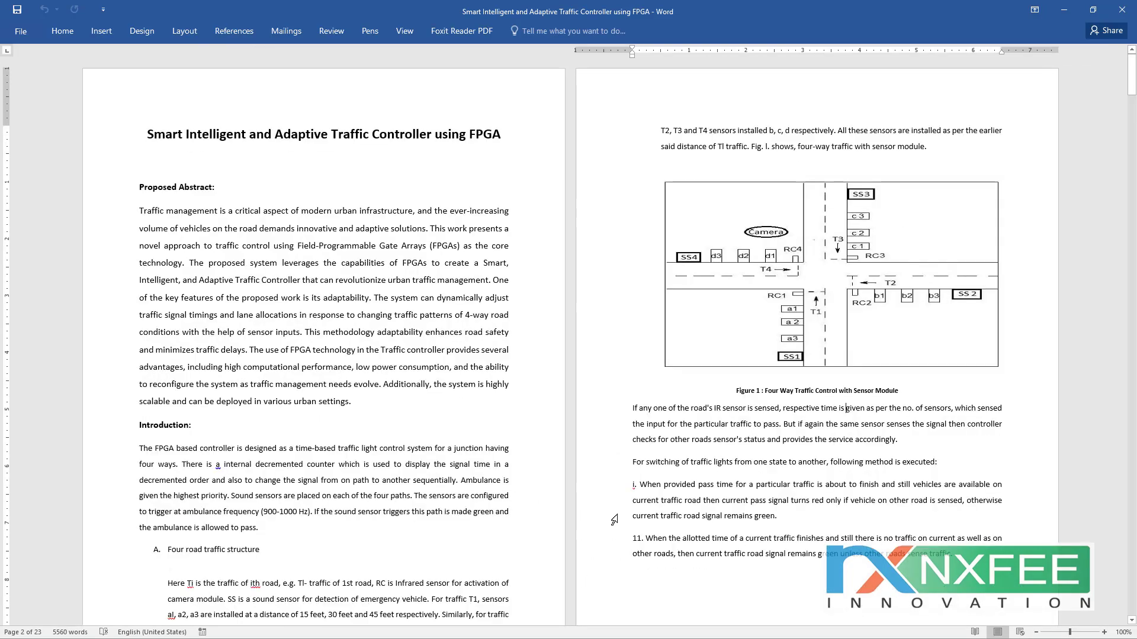
{"action": "left_click", "coordinate": [427, 372]}
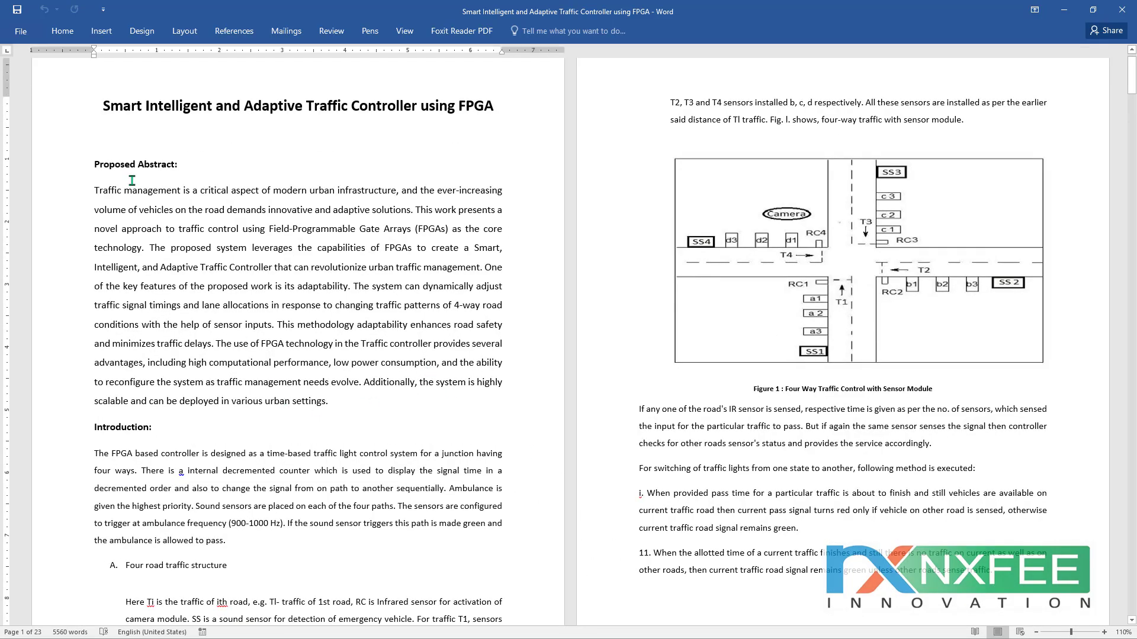
{"action": "scroll", "coordinate": [225, 466], "scroll_direction": "down", "scroll_amount": 12}
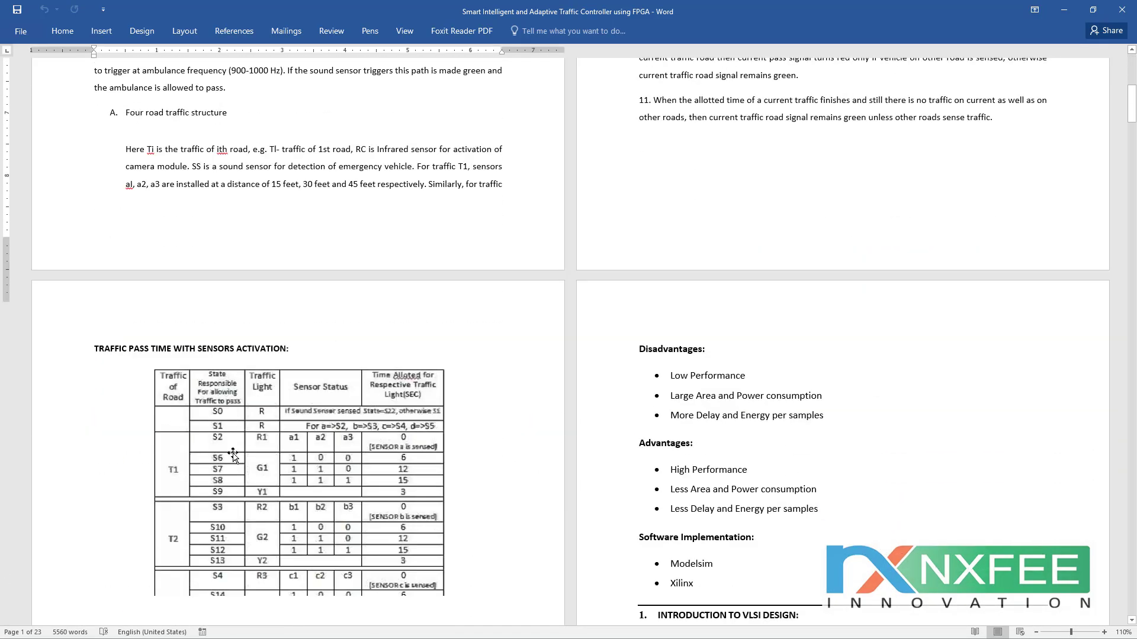
{"action": "scroll", "coordinate": [233, 456], "scroll_direction": "down", "scroll_amount": 10}
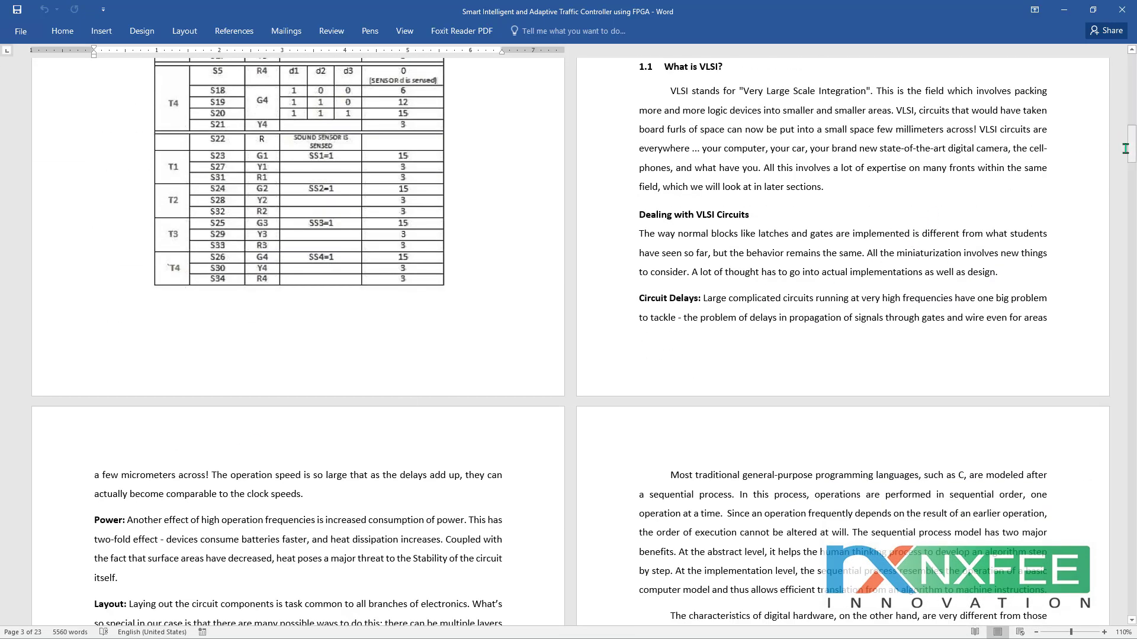
{"action": "left_click_drag", "start_coordinate": [1132, 145], "coordinate": [1119, 552]}
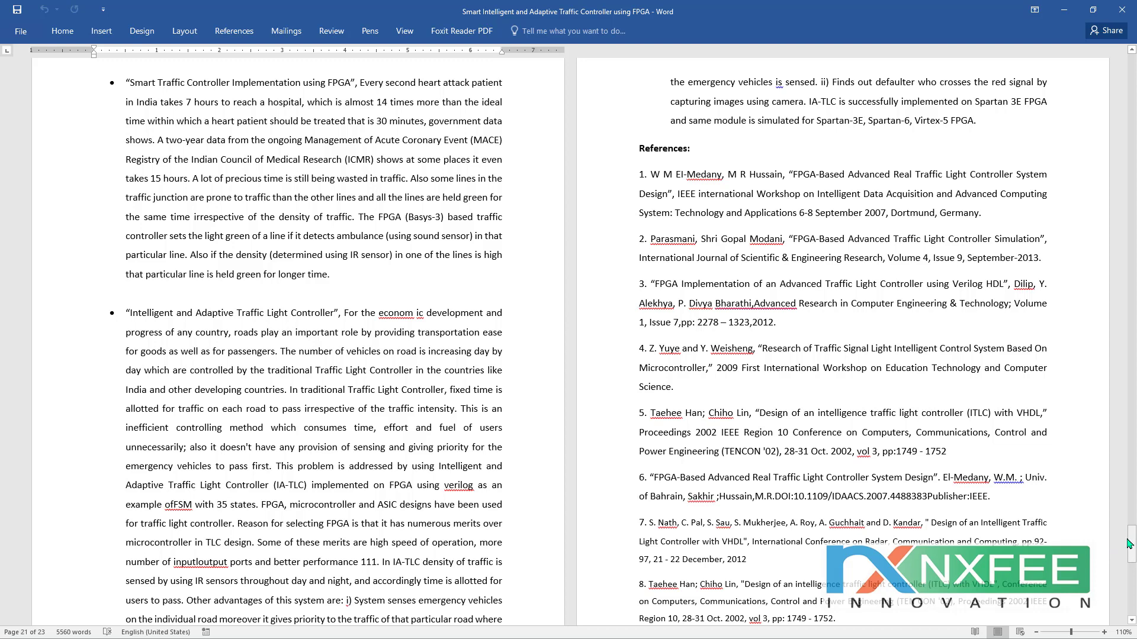